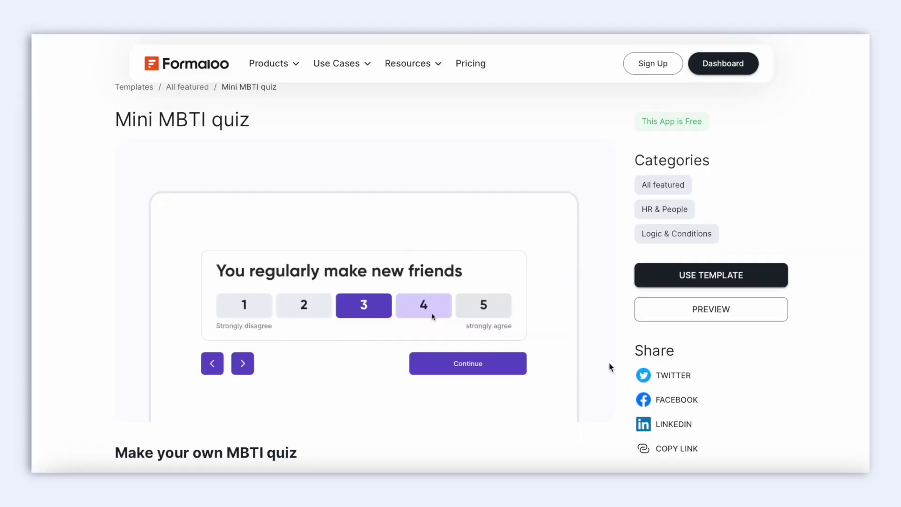
Step: Preview the Mini MBTI quiz, answer 4 and 5 on the scales, and submit for the personality type
click(648, 307)
click(563, 234)
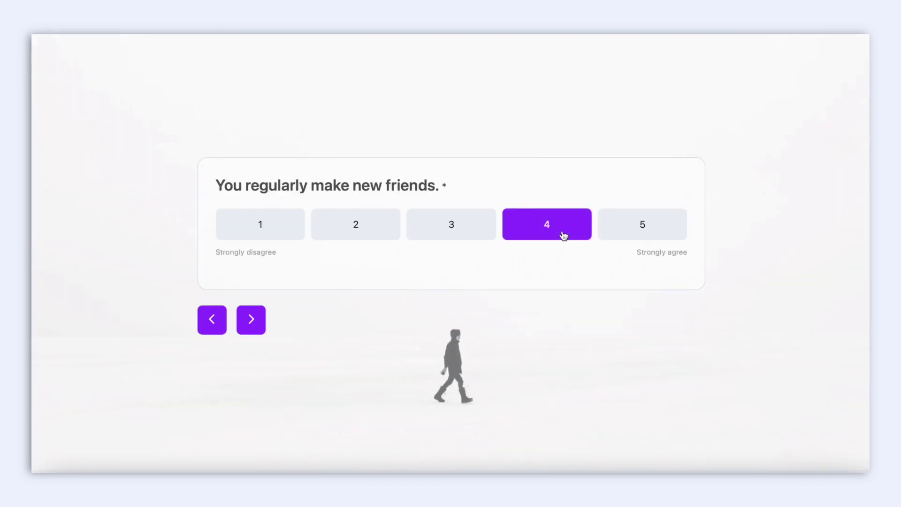
click(610, 234)
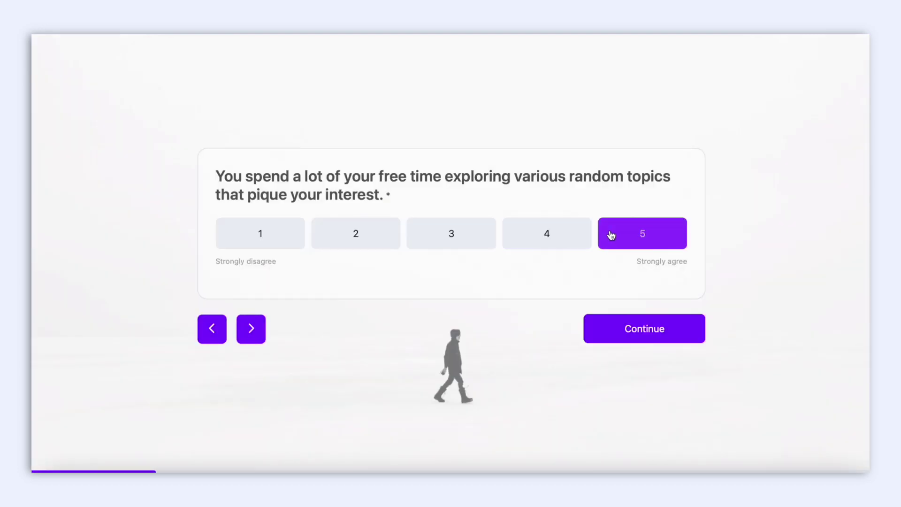
click(642, 324)
click(644, 303)
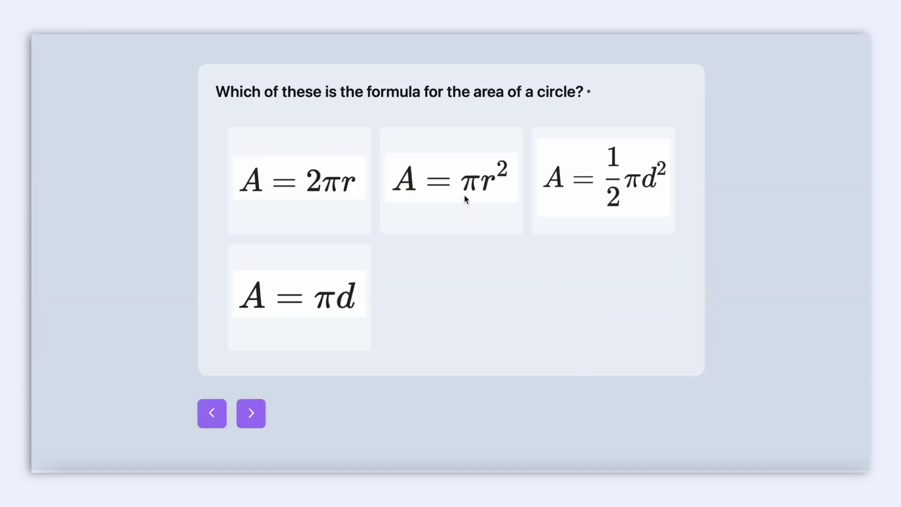
Step: Answer the math quiz with A = πr², A=2πrh, and 1/2 for the pens probability
click(465, 195)
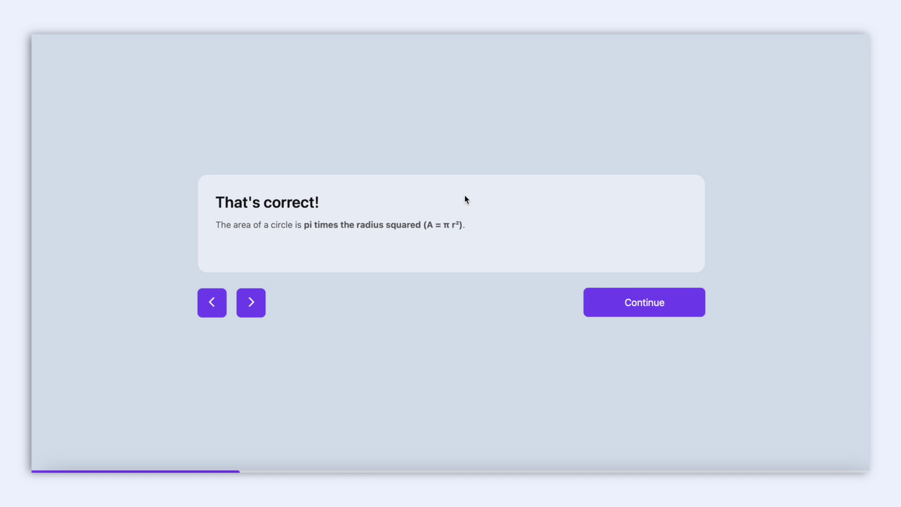
click(597, 296)
click(539, 268)
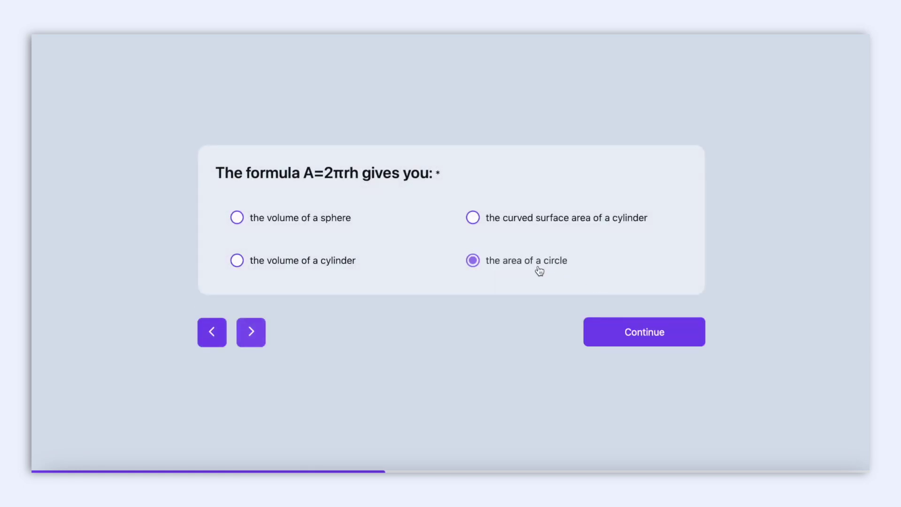
click(596, 307)
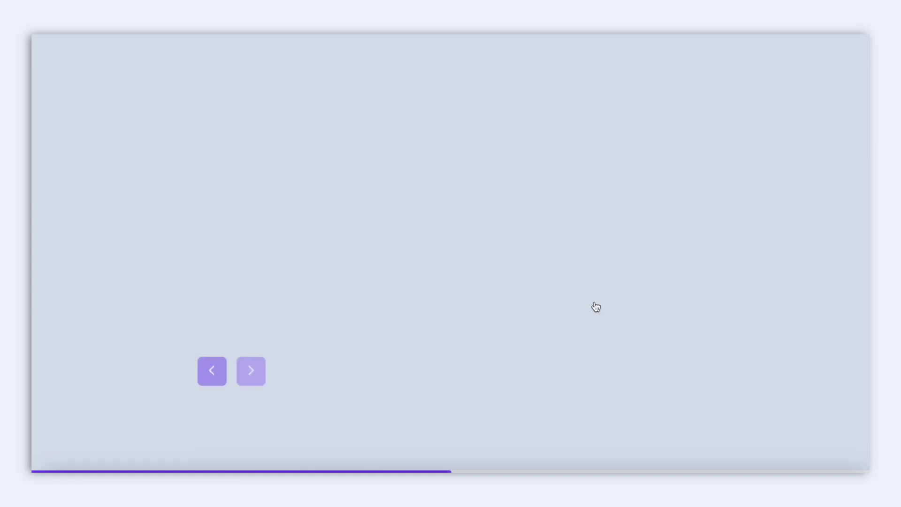
click(480, 256)
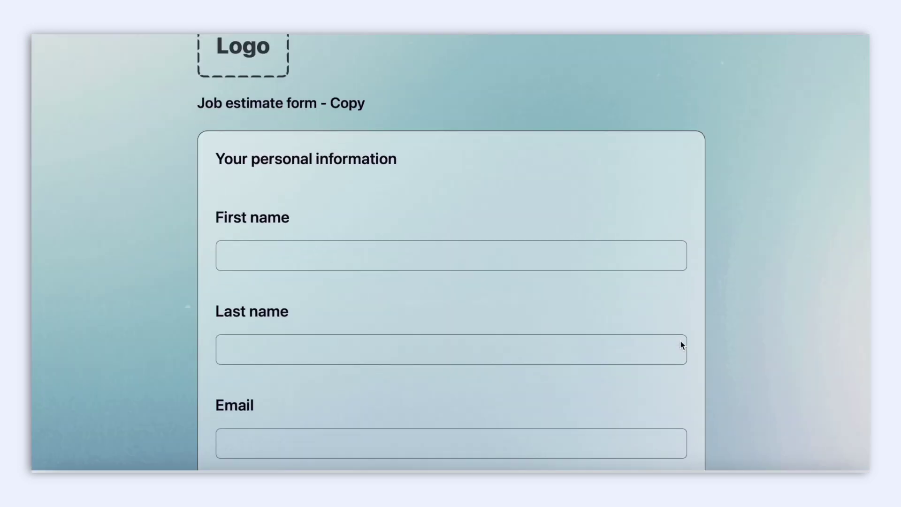
Step: Choose Painting and This week in the job estimate form to reach a $35 total payable
scroll(680, 340, down, 3)
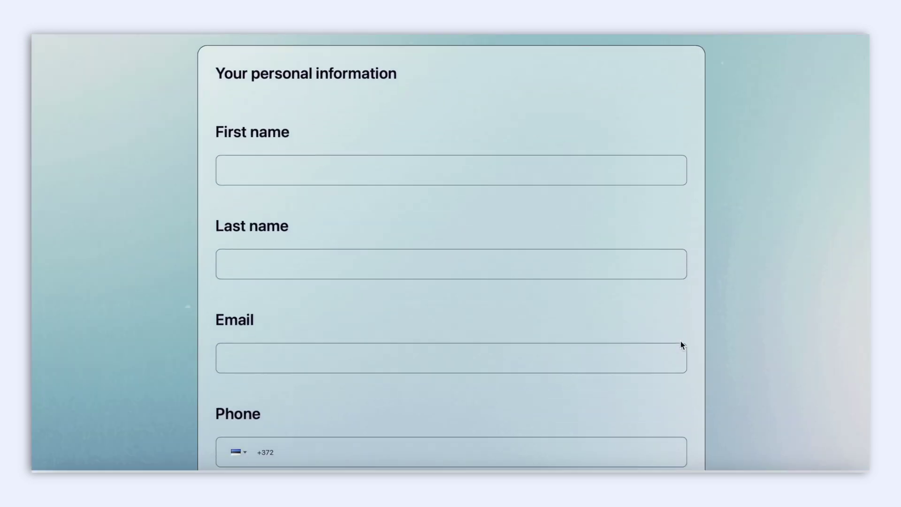
scroll(680, 340, down, 5)
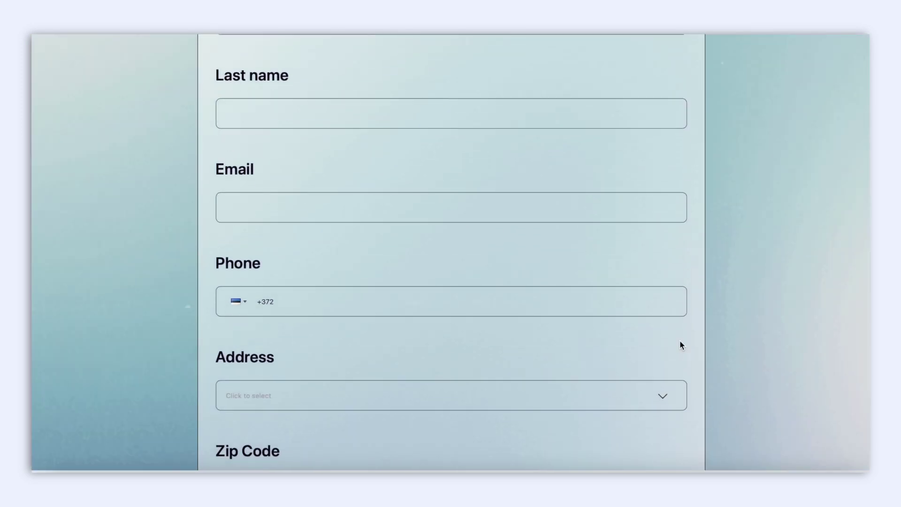
scroll(680, 345, down, 2)
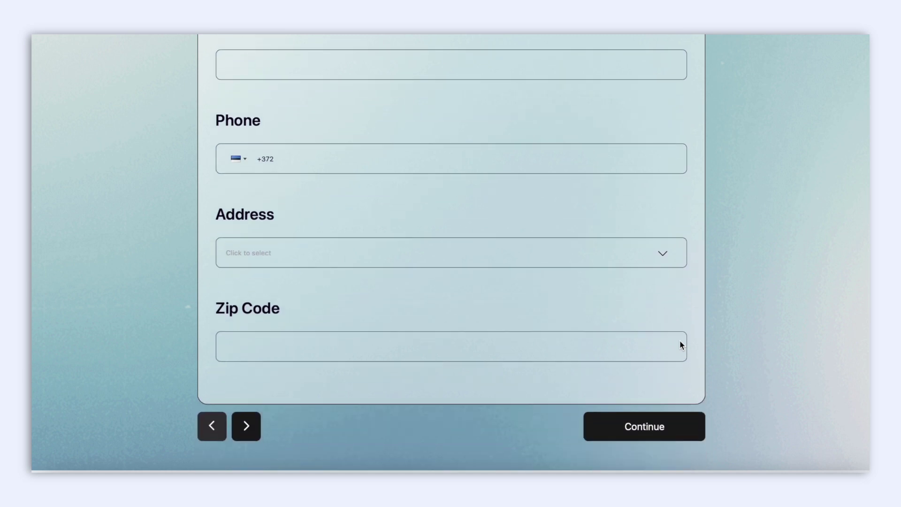
click(646, 425)
click(454, 171)
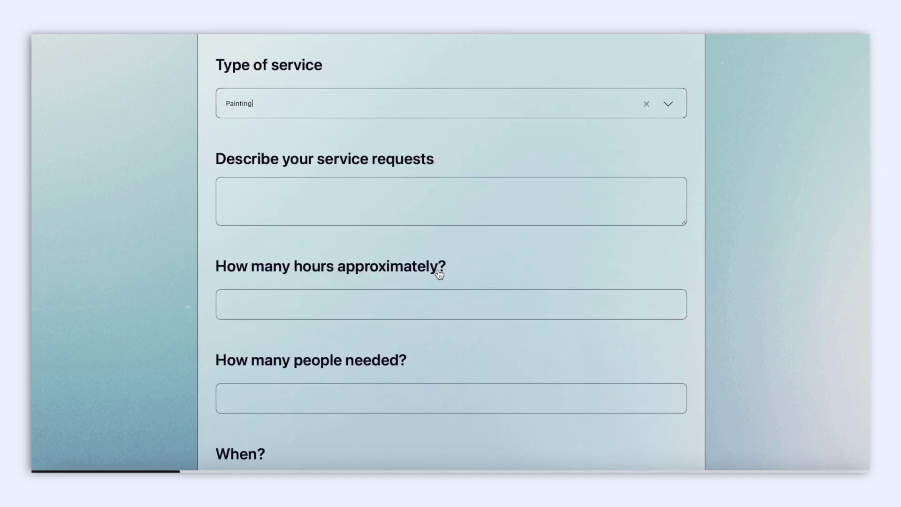
scroll(439, 274, down, 3)
scroll(439, 274, down, 2)
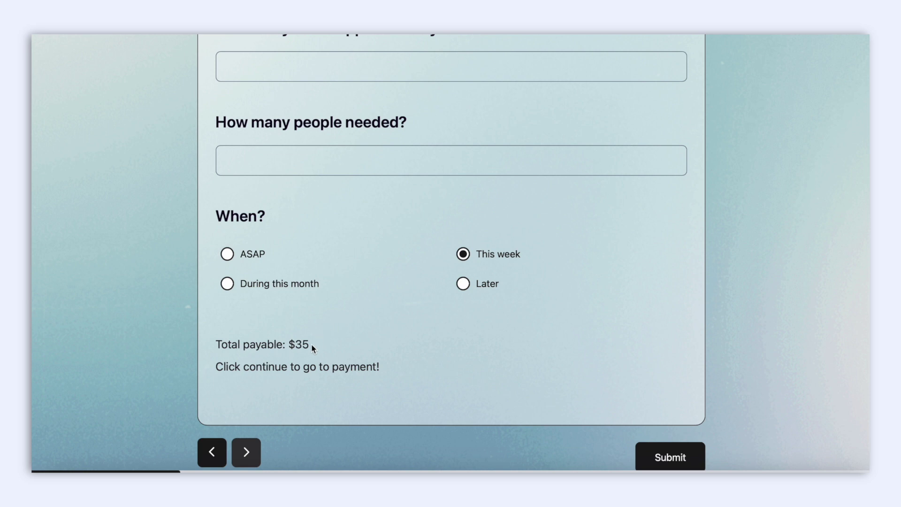
drag(311, 344, 287, 343)
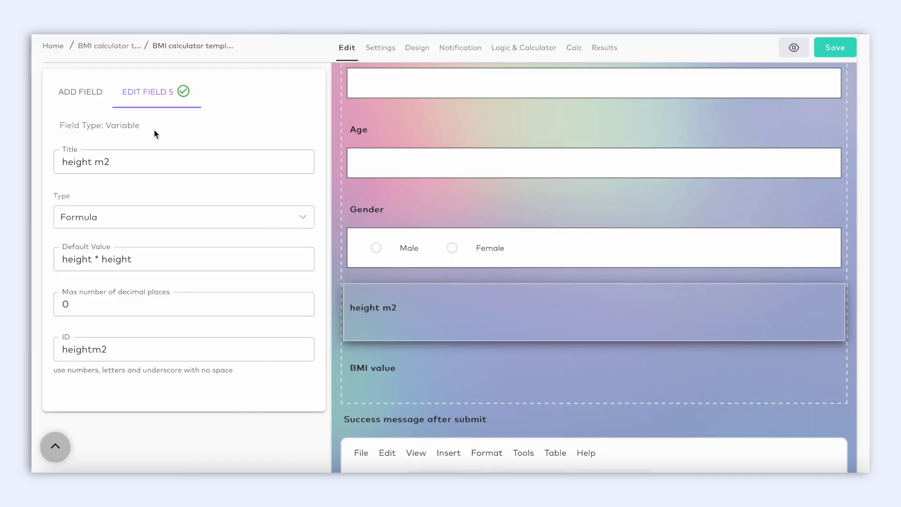
drag(151, 126, 102, 128)
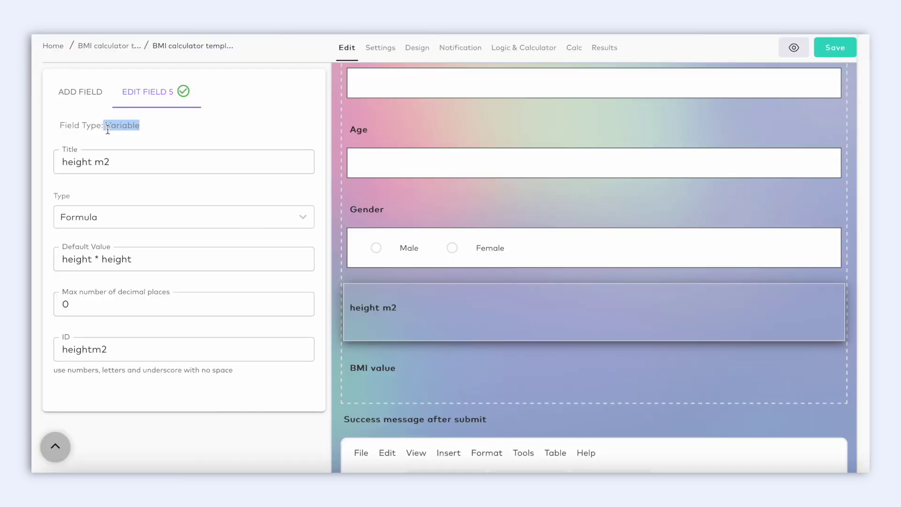
Step: Confirm Edit Field 5 is a Formula variable computing height * height with ID heightm2
click(169, 217)
click(169, 217)
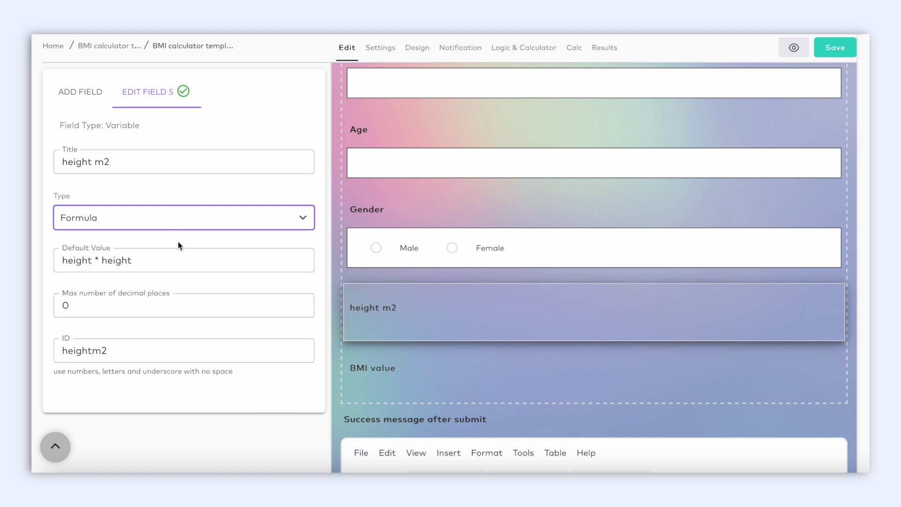
click(181, 257)
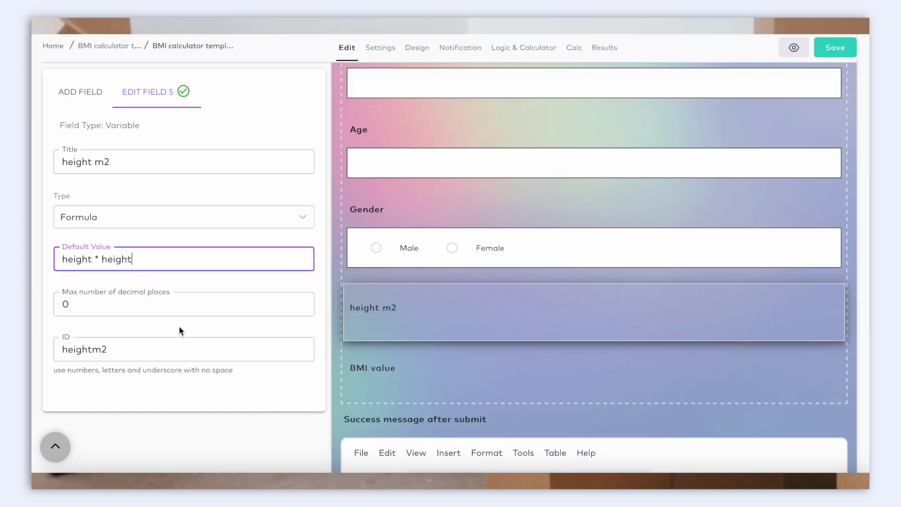
click(177, 344)
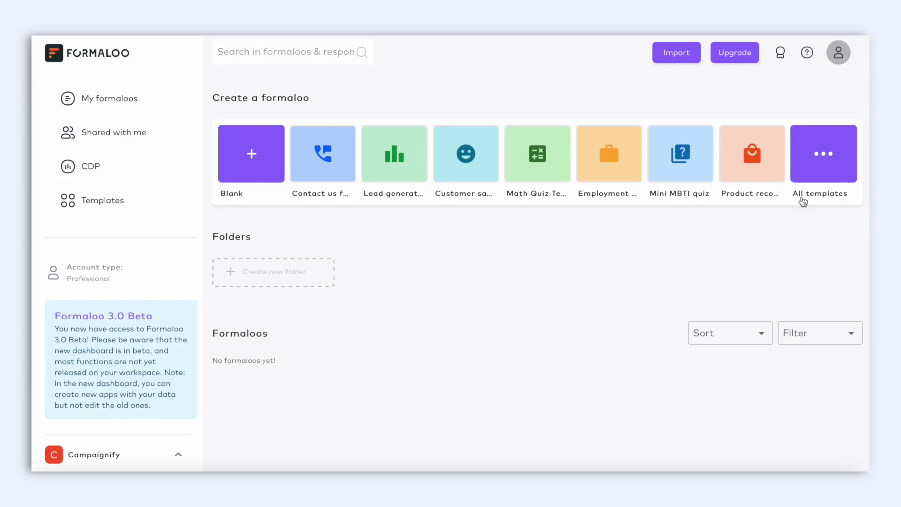
Step: Search templates for 'product recommender' and use the Product recommender quiz template
click(807, 167)
text(product recommender)
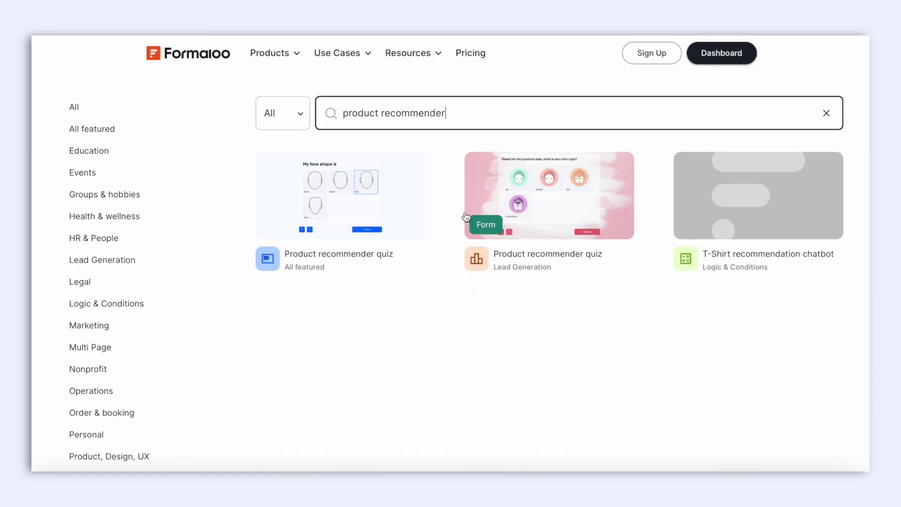
click(386, 210)
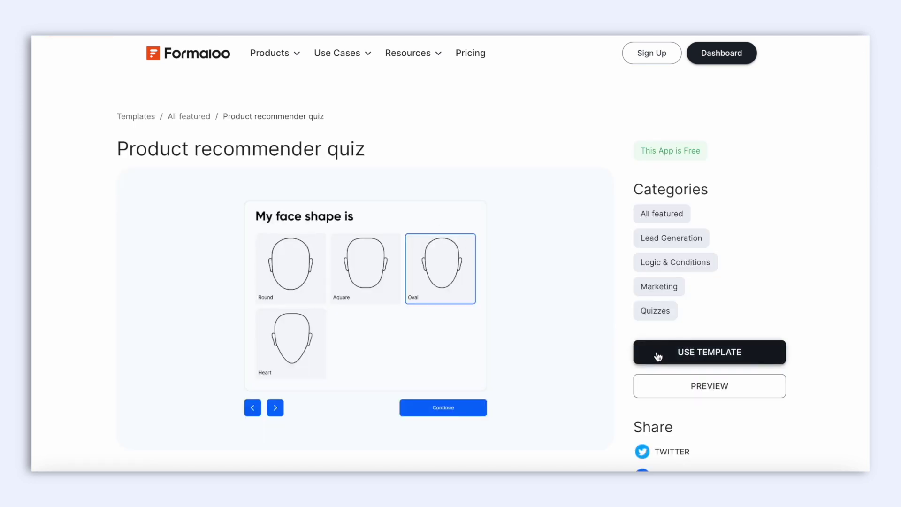
click(657, 357)
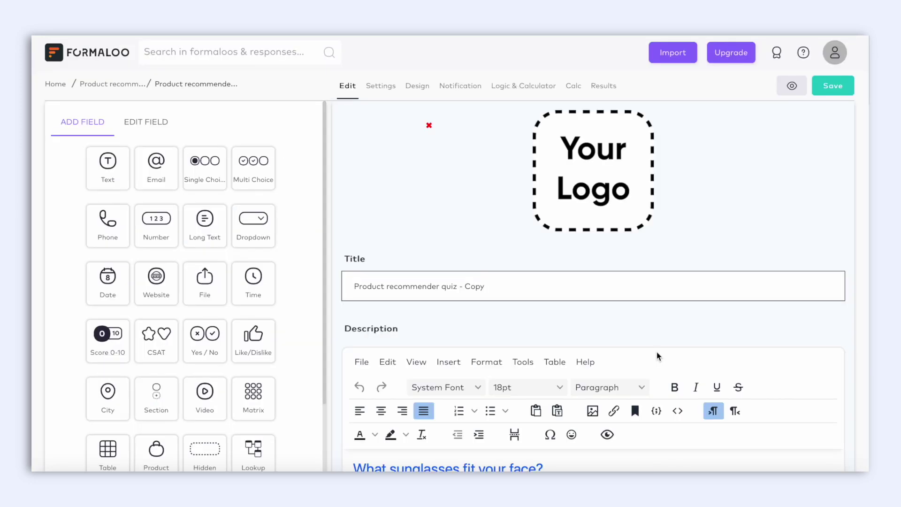
Step: Zoom into the logic flowchart and reposition node 4, Smith Lowdown Slim, node 6 and Spy Hot Spot
click(530, 90)
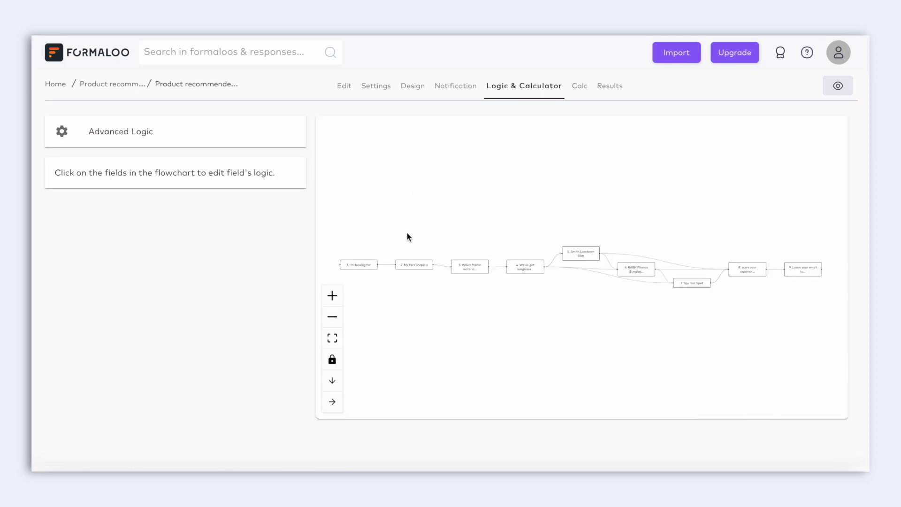
click(337, 298)
click(337, 298)
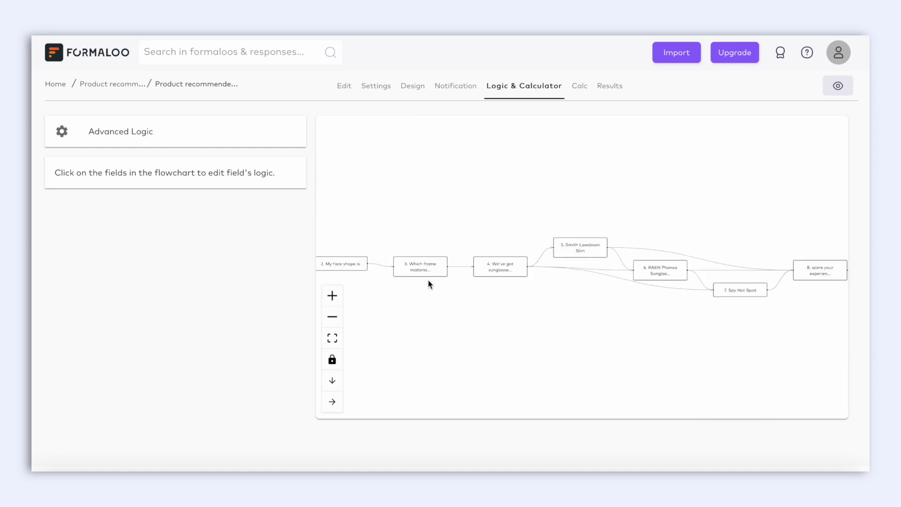
drag(518, 261, 520, 240)
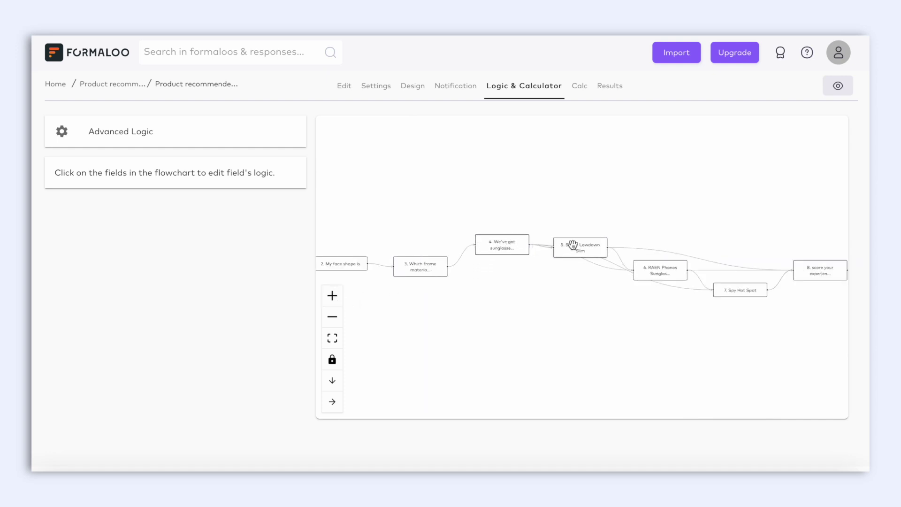
drag(573, 243, 580, 205)
drag(651, 267, 652, 255)
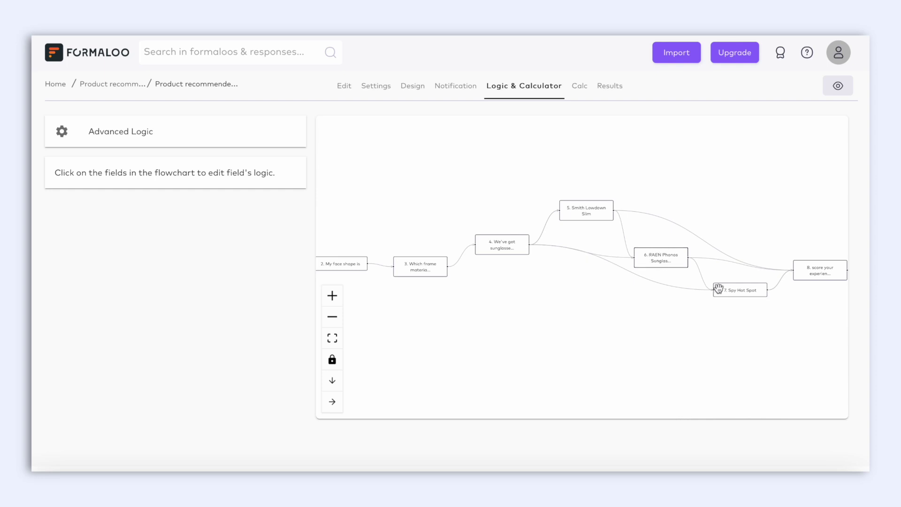
drag(741, 294, 741, 317)
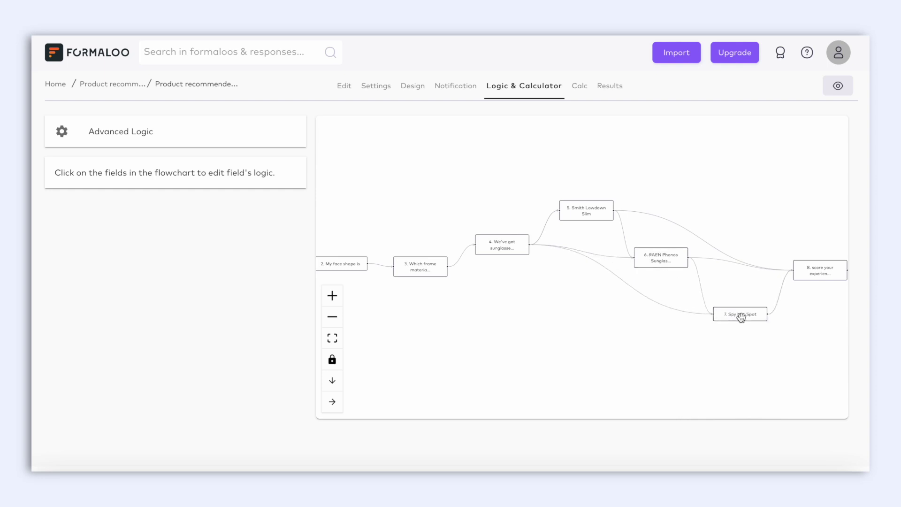
Step: Open the logic rules for the Smith Lowdown Slim node
scroll(639, 270, down, 3)
scroll(642, 273, up, 5)
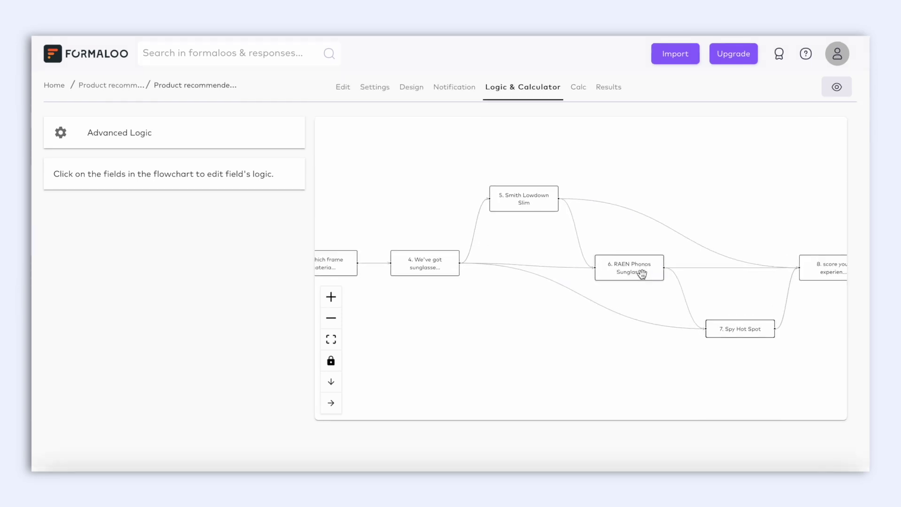
scroll(642, 273, up, 2)
click(526, 186)
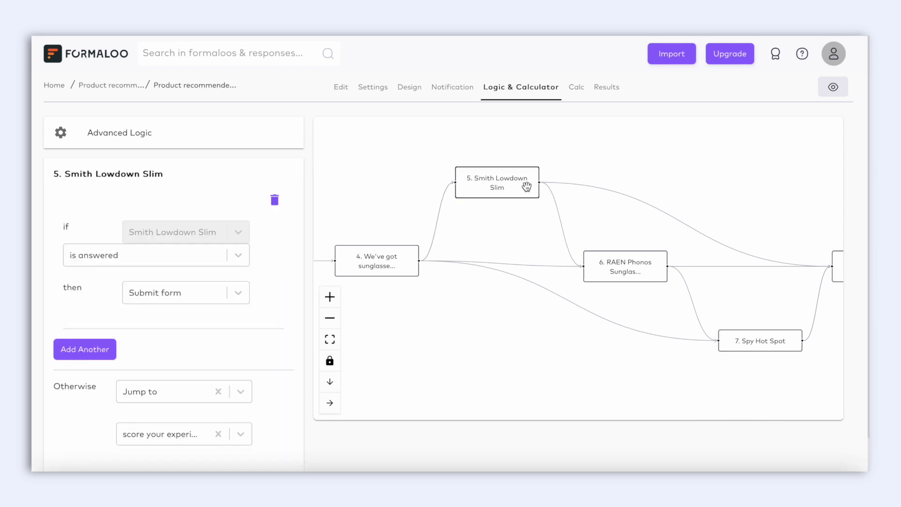
scroll(282, 272, down, 1)
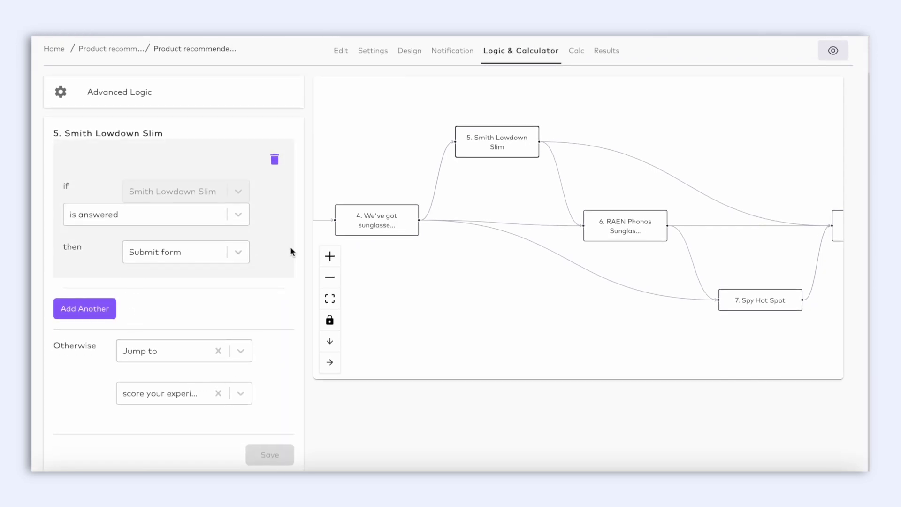
Step: Zoom out and pan the flowchart to show its right end
click(330, 277)
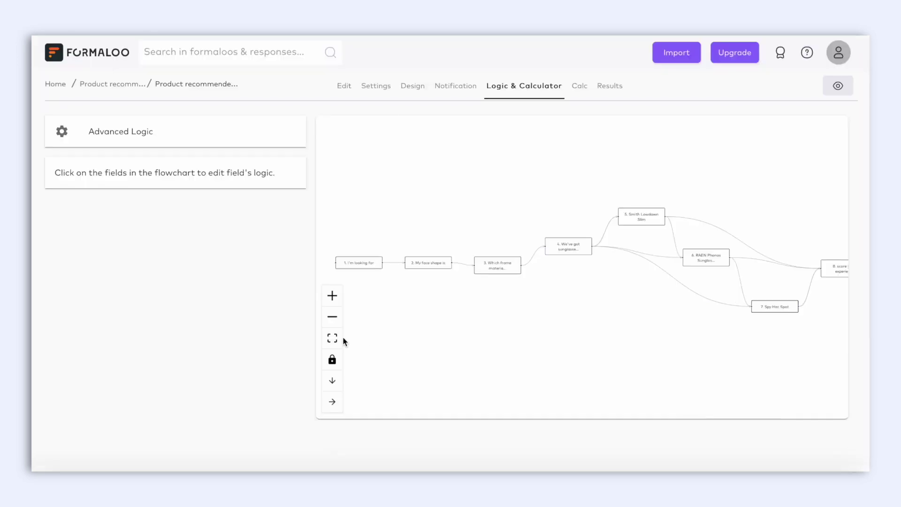
click(333, 318)
click(333, 318)
drag(564, 336, 539, 336)
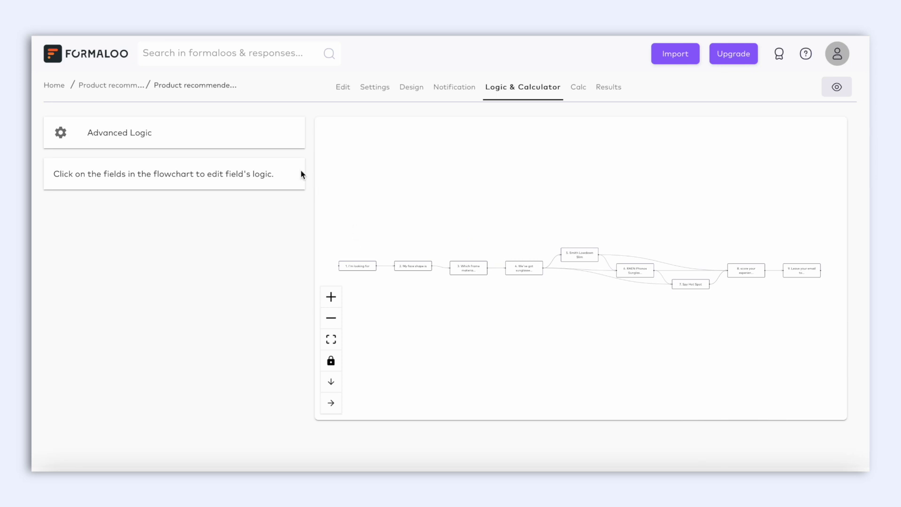
Step: In Advanced Logic, check question 4's face-shape rule and keep its conditions joined with and
click(268, 141)
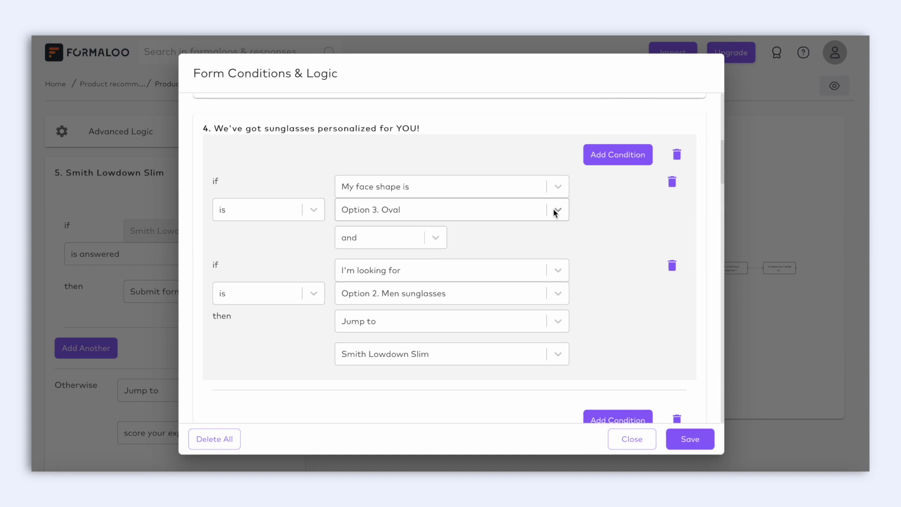
click(560, 190)
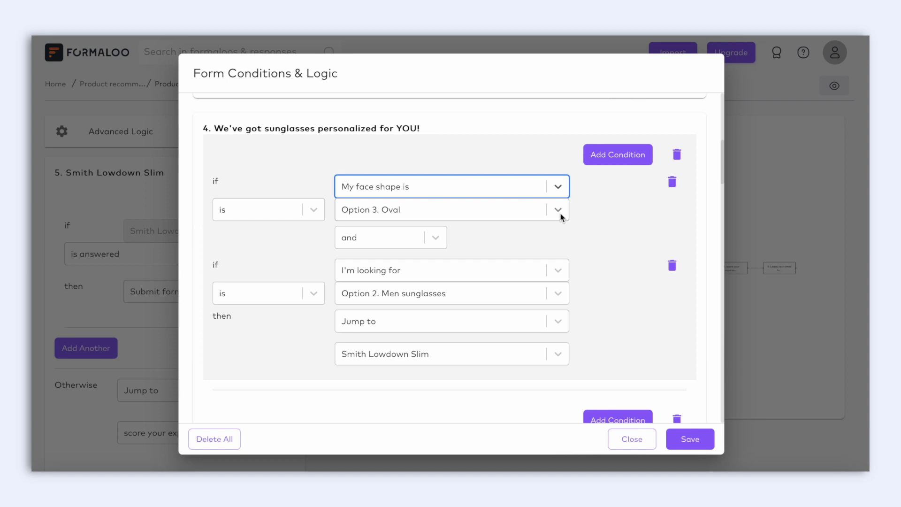
click(435, 240)
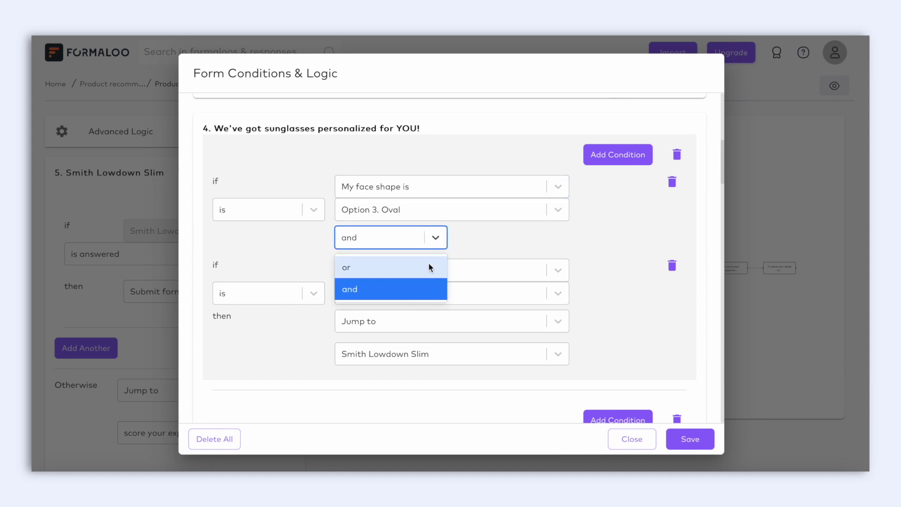
click(435, 238)
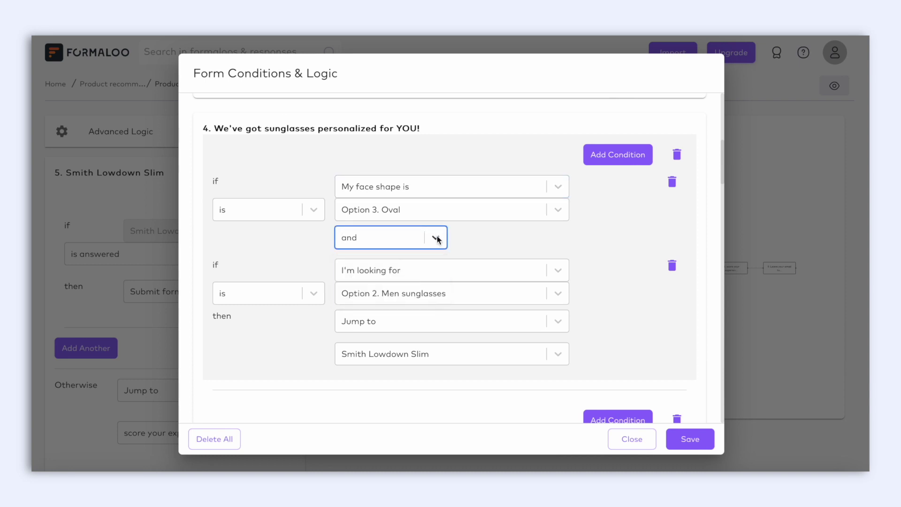
scroll(436, 238, up, 4)
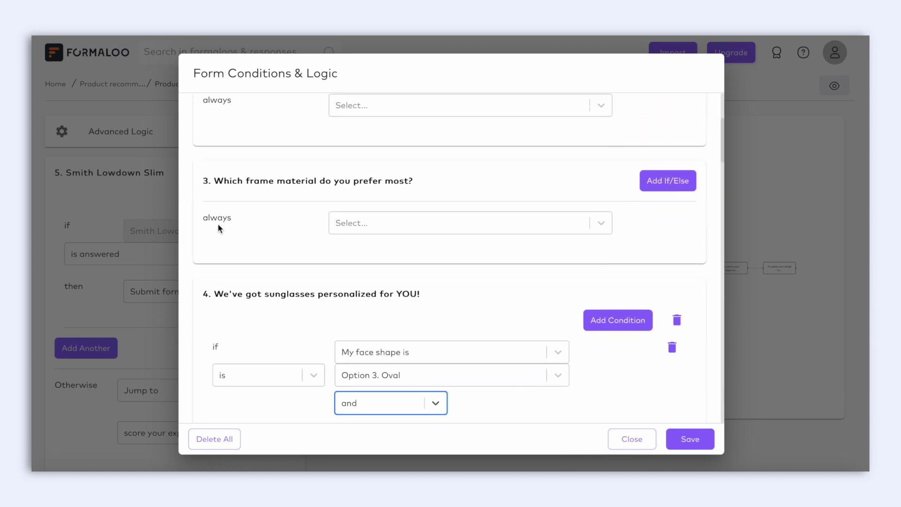
Step: Set question 3's always rule to Jump to I'm looking for
drag(238, 216, 194, 217)
click(279, 217)
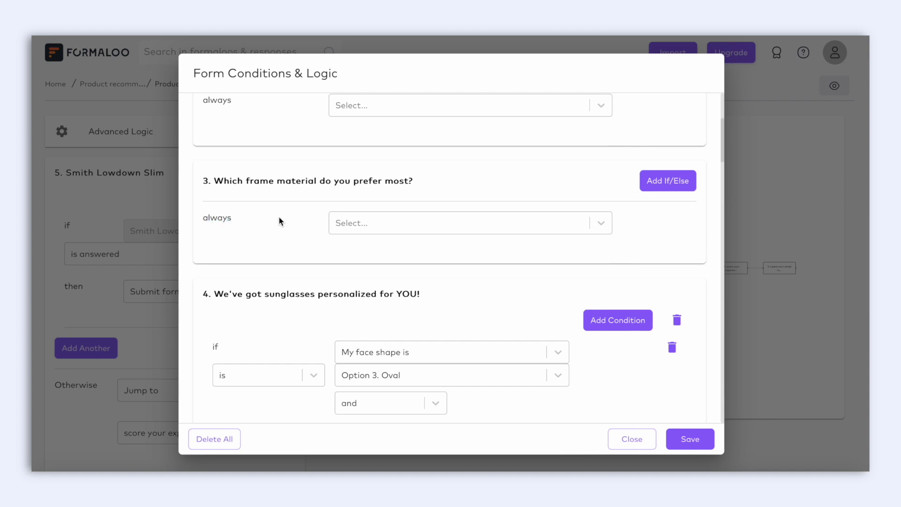
click(601, 224)
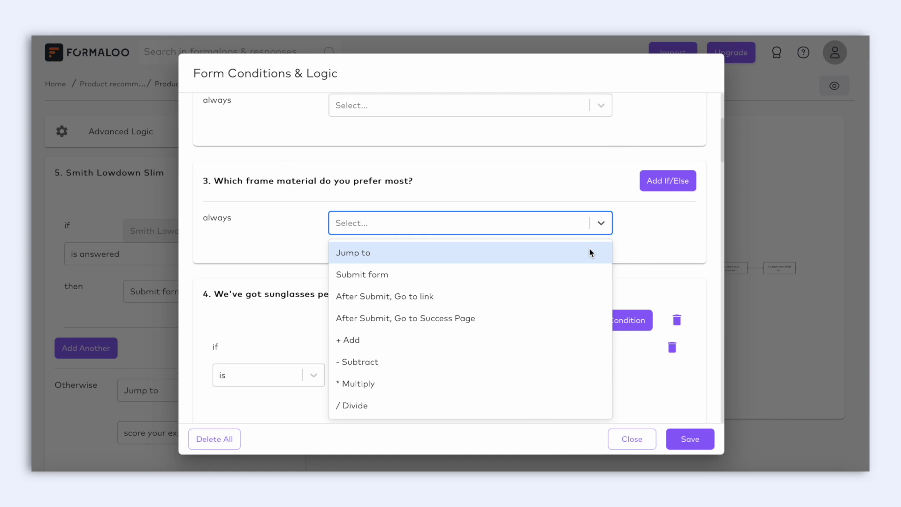
click(590, 251)
click(601, 263)
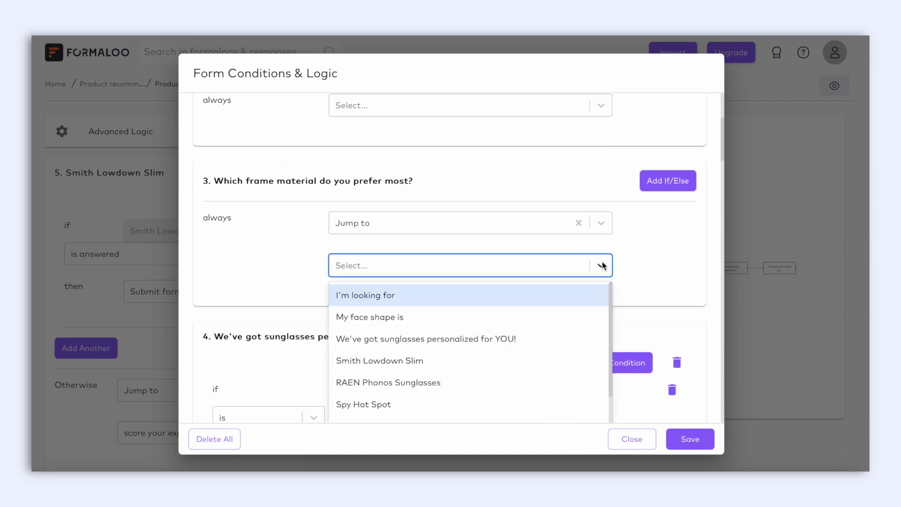
click(590, 295)
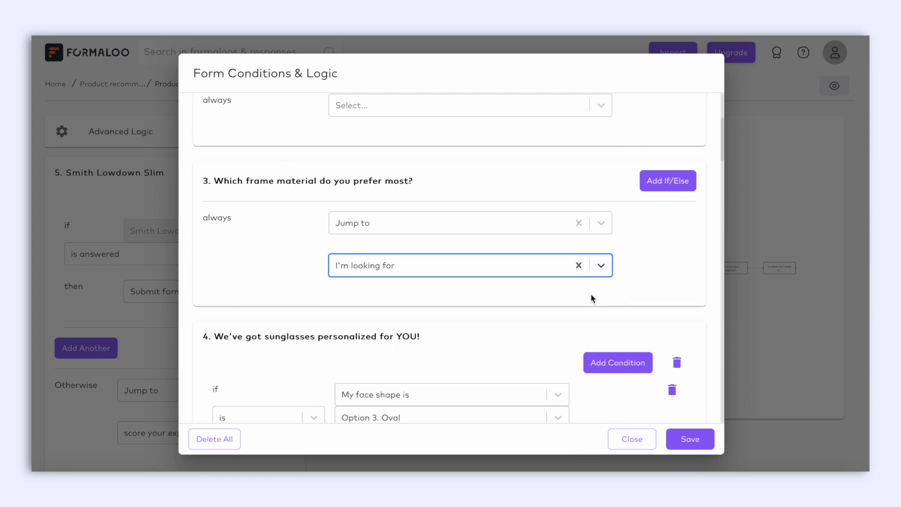
scroll(590, 294, down, 4)
scroll(590, 294, down, 10)
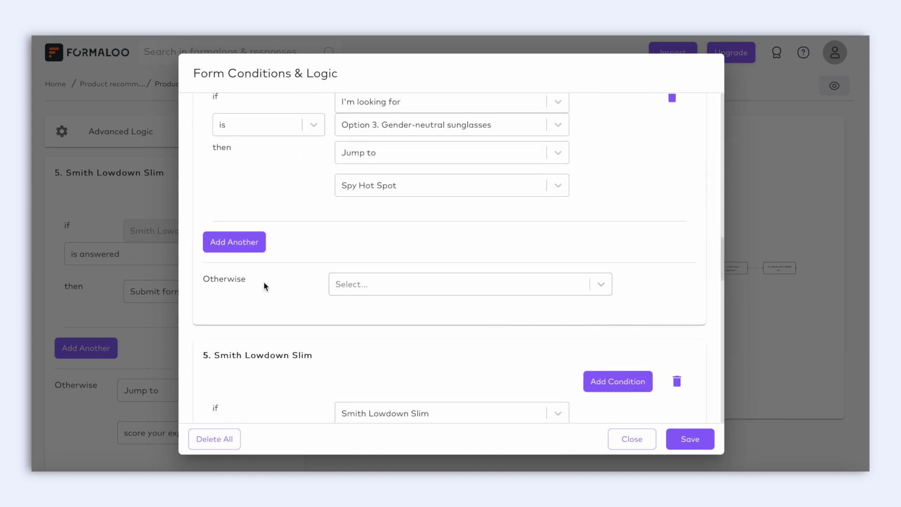
drag(263, 280, 195, 281)
click(274, 291)
scroll(273, 291, down, 3)
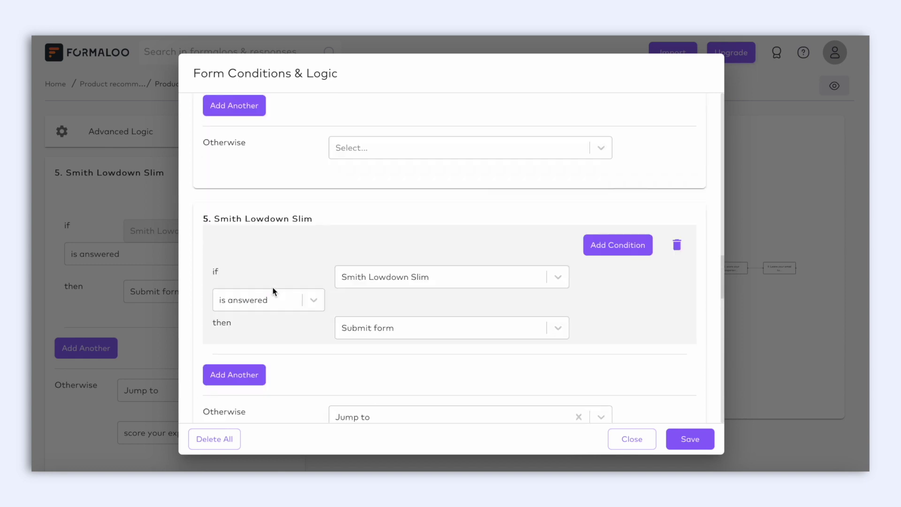
scroll(273, 291, up, 15)
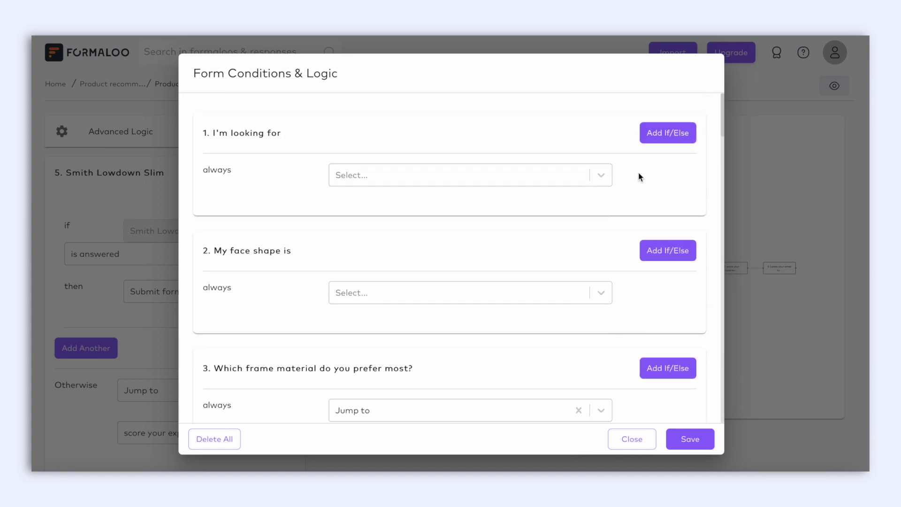
Step: Add two If/Else condition rules to question 1
click(675, 136)
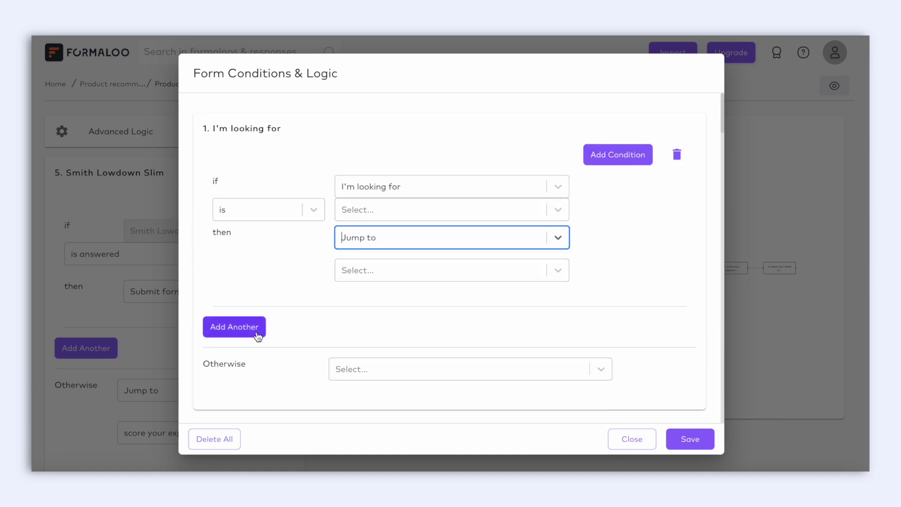
click(257, 332)
scroll(258, 333, down, 2)
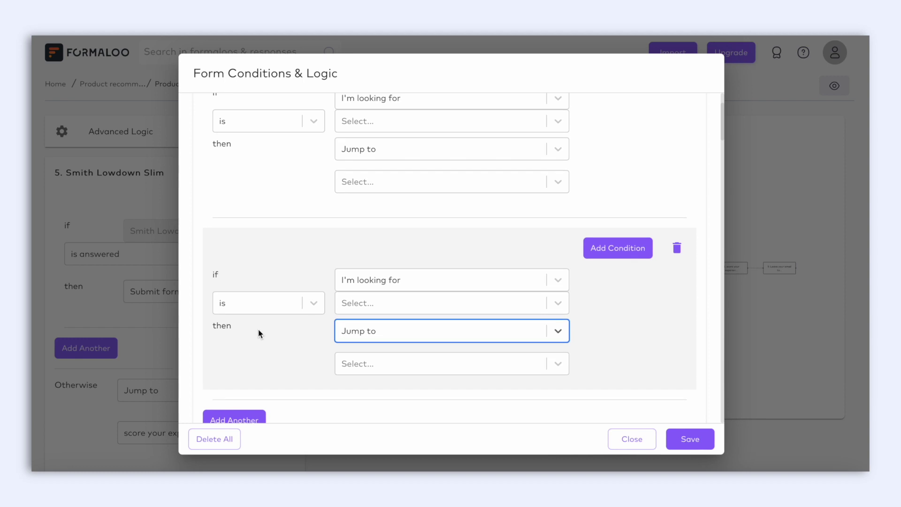
scroll(258, 333, down, 10)
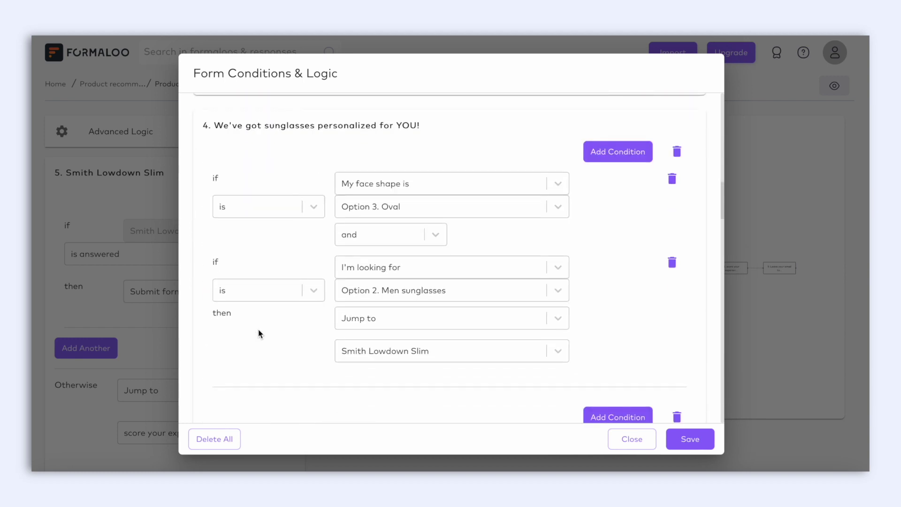
Step: Keep question 4's conditions: face shape is Oval and looking for Men sunglasses, both required
click(559, 184)
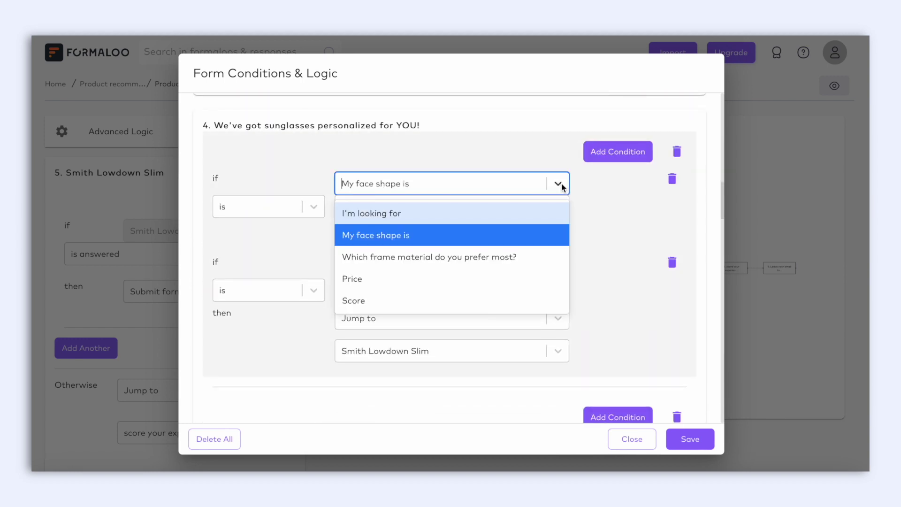
click(524, 234)
click(557, 207)
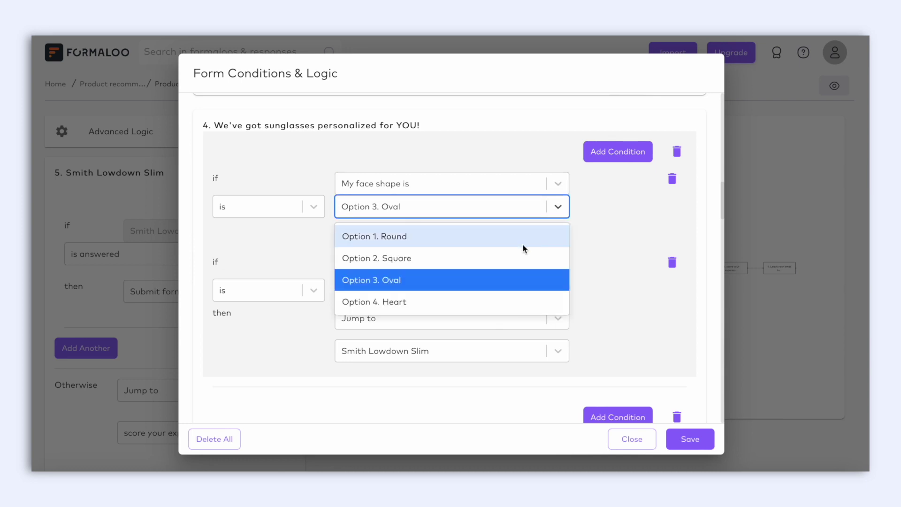
click(508, 278)
click(430, 240)
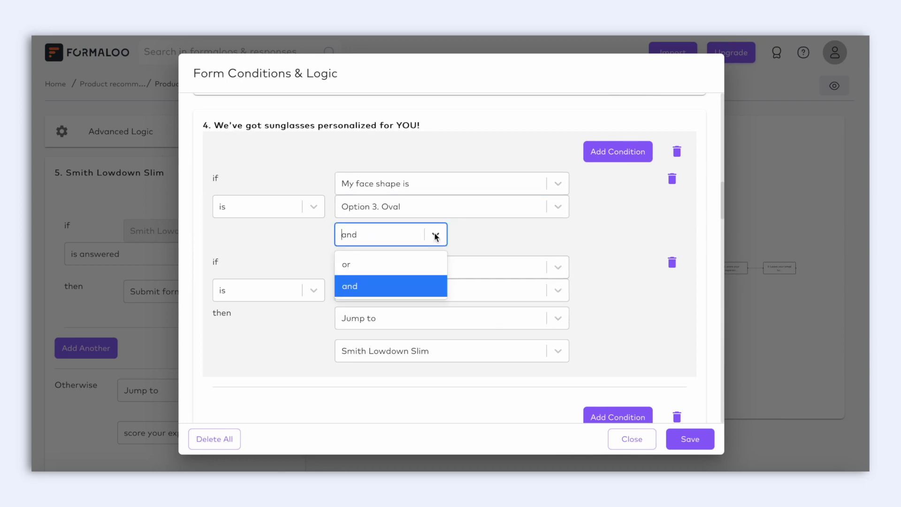
click(435, 284)
click(554, 270)
click(561, 291)
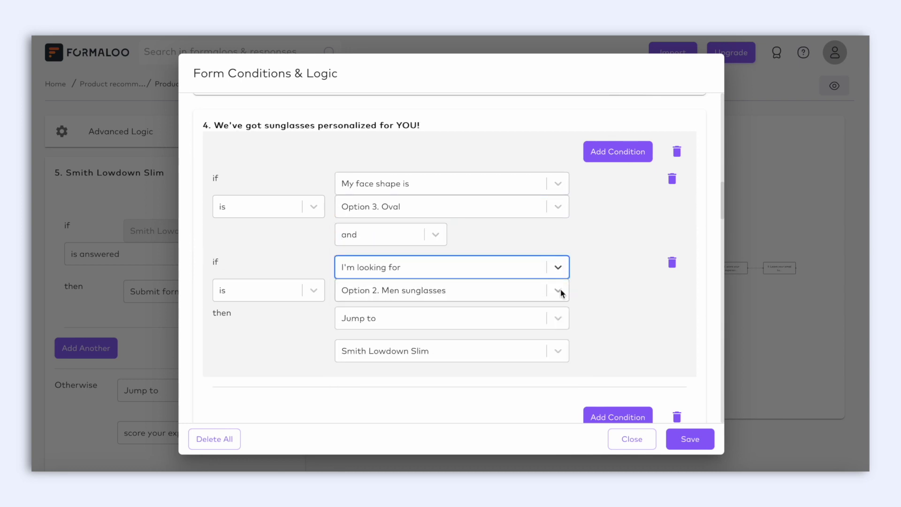
click(562, 290)
click(561, 299)
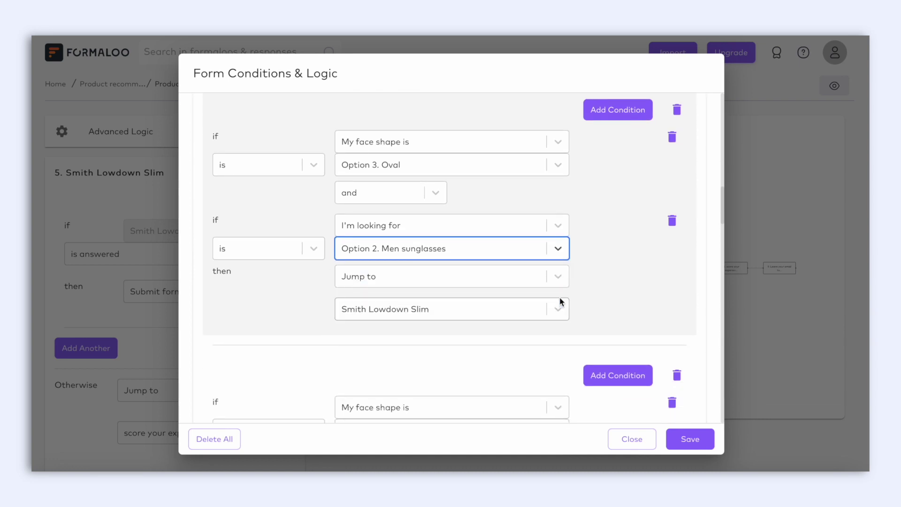
Step: Keep question 4's rule action as Jump to Smith Lowdown Slim
click(563, 281)
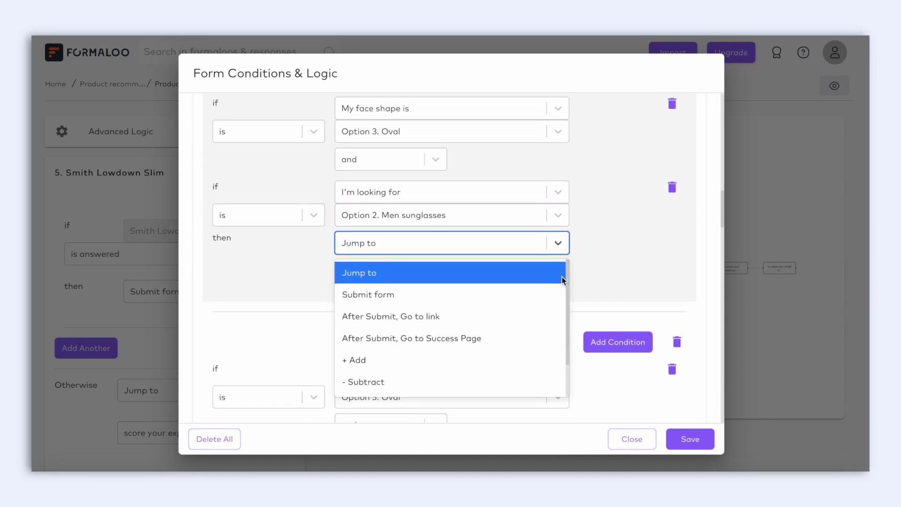
click(558, 276)
click(559, 278)
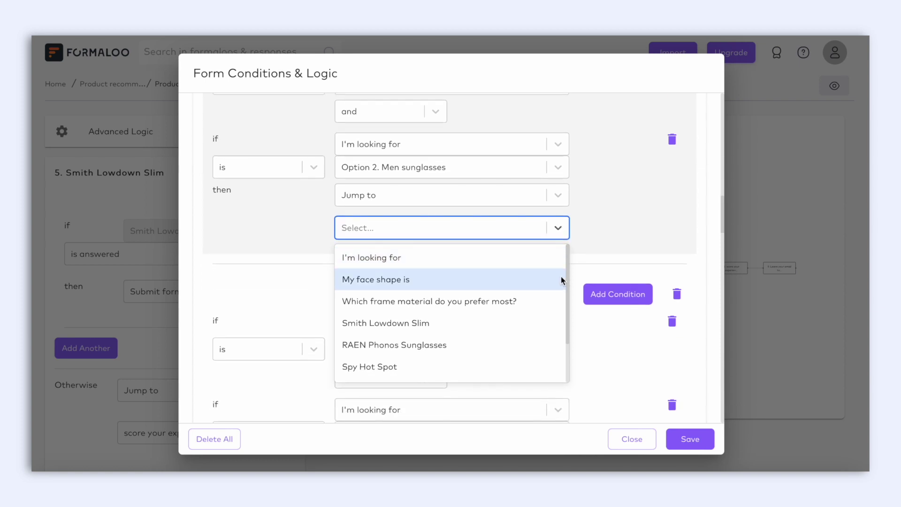
click(539, 330)
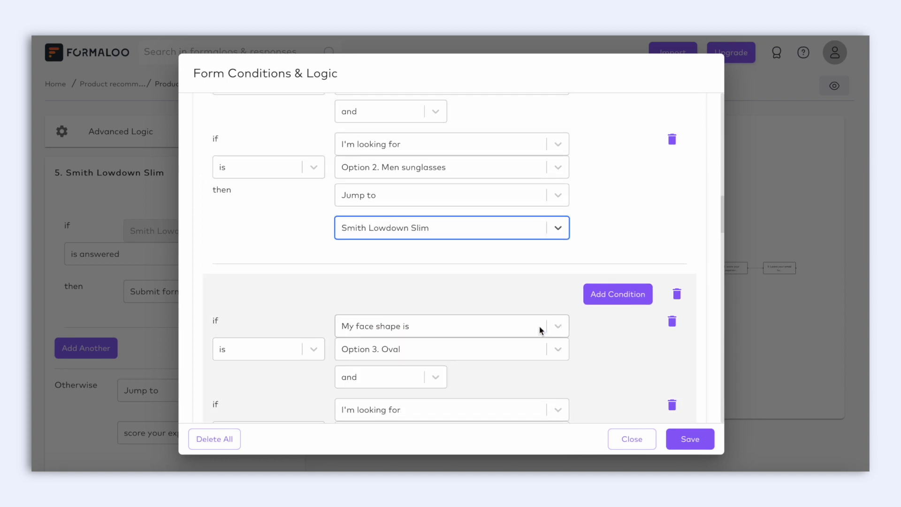
scroll(540, 328, up, 3)
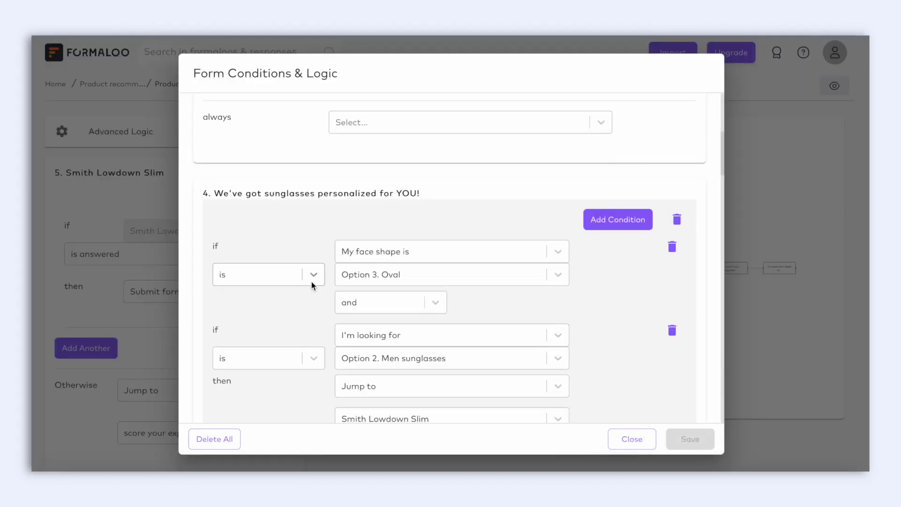
Step: Show the is, is not and is answered operators for question 4's face-shape condition
click(313, 280)
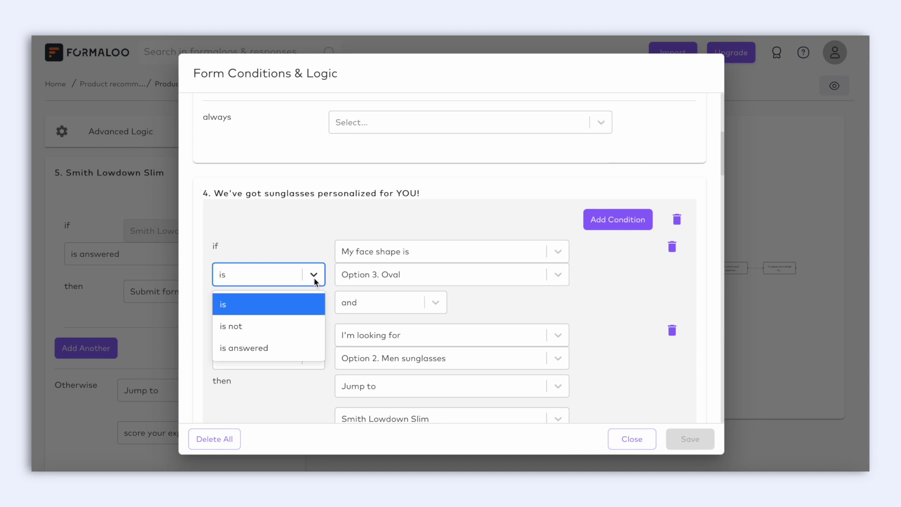
click(313, 279)
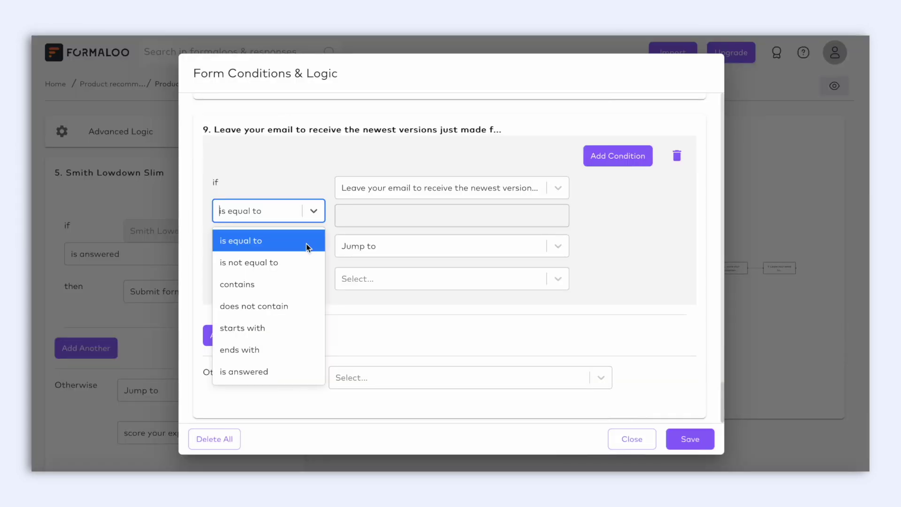
click(288, 328)
text(https:/)
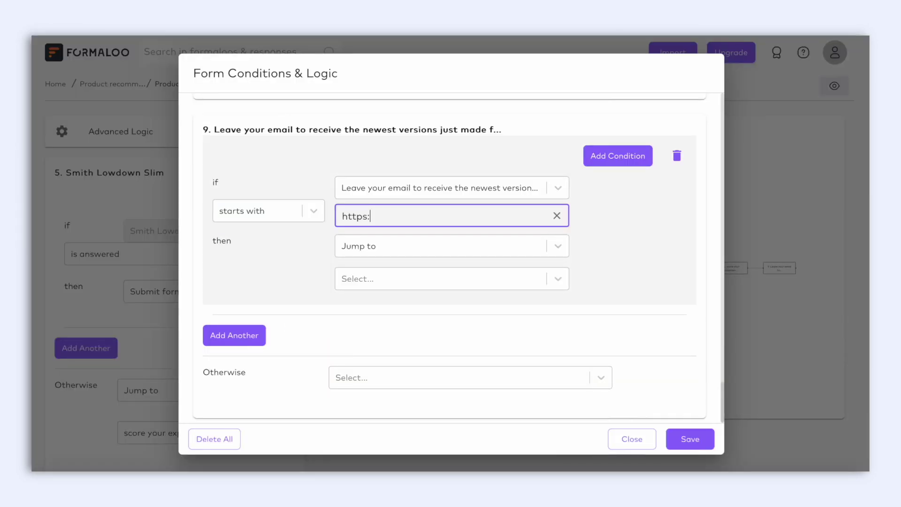
text(/www.)
scroll(168, 287, down, 2)
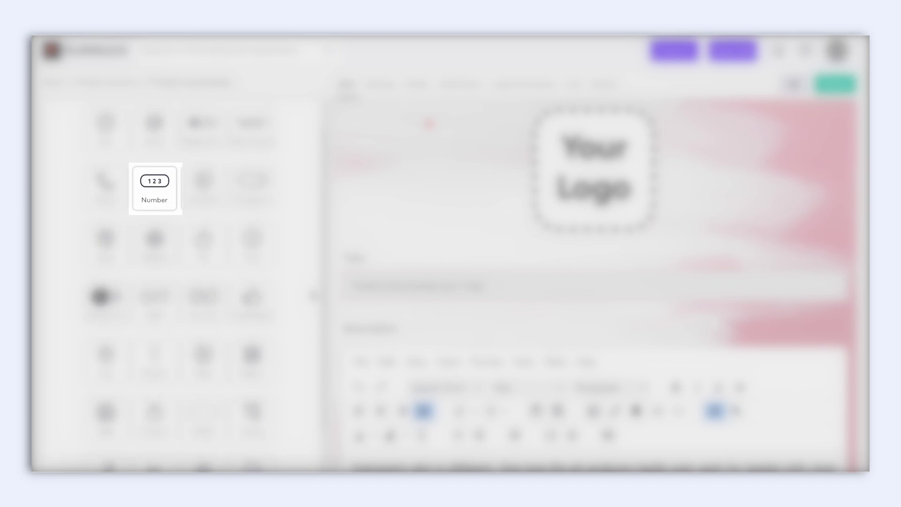
Step: Check the Discounts ($) comparison options, then bring up the Postal / Zip Code number field's settings
scroll(179, 281, down, 3)
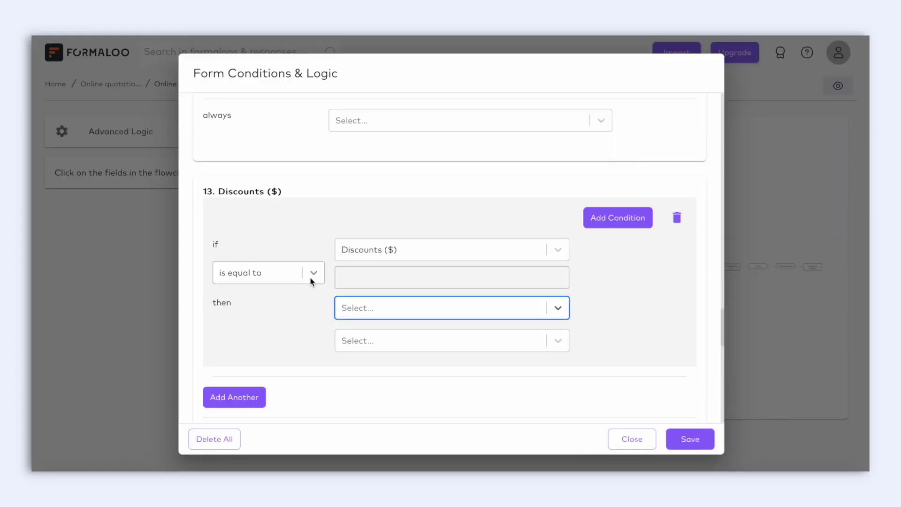
click(311, 280)
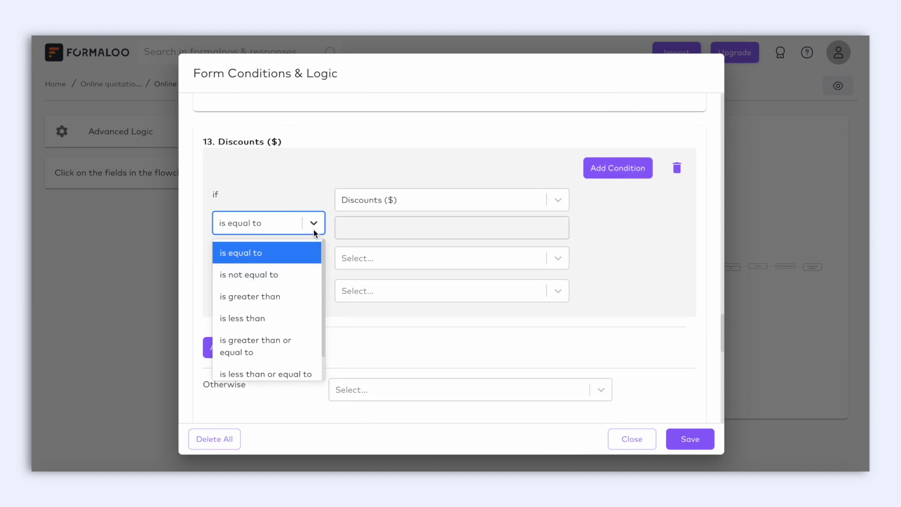
scroll(303, 268, down, 1)
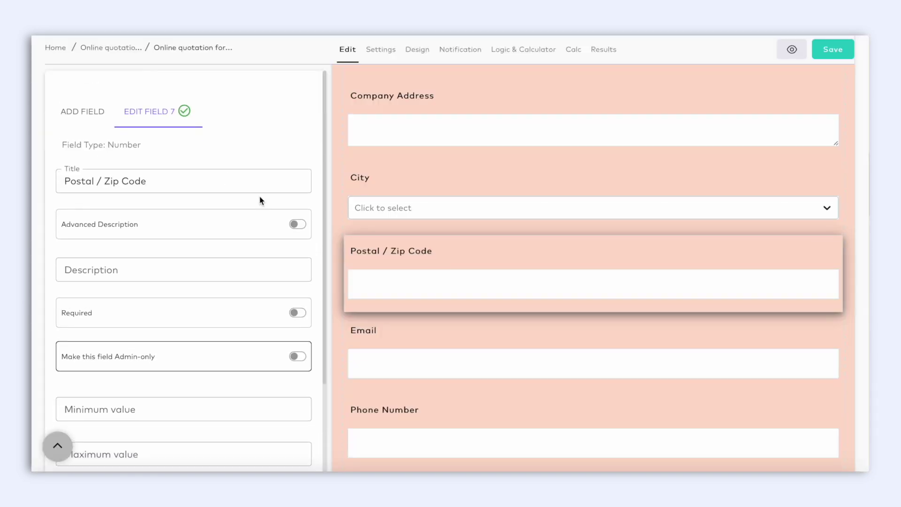
Step: Set the Postal / Zip Code field's minimum value to 3
scroll(259, 201, down, 1)
drag(155, 124, 107, 125)
scroll(174, 240, down, 3)
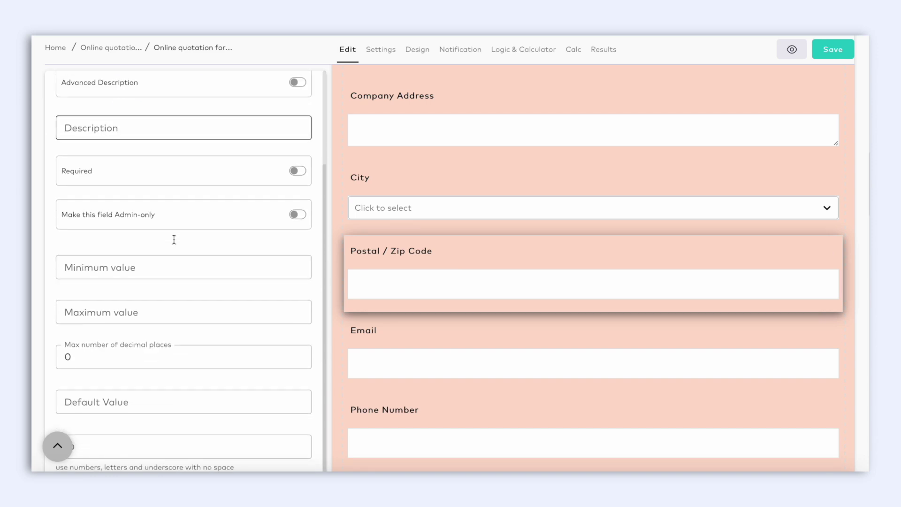
scroll(174, 239, down, 1)
click(160, 295)
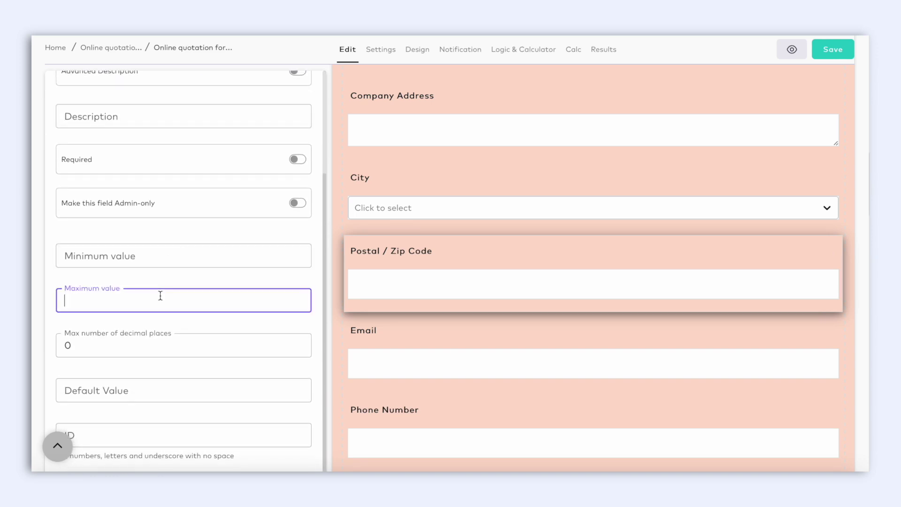
click(169, 251)
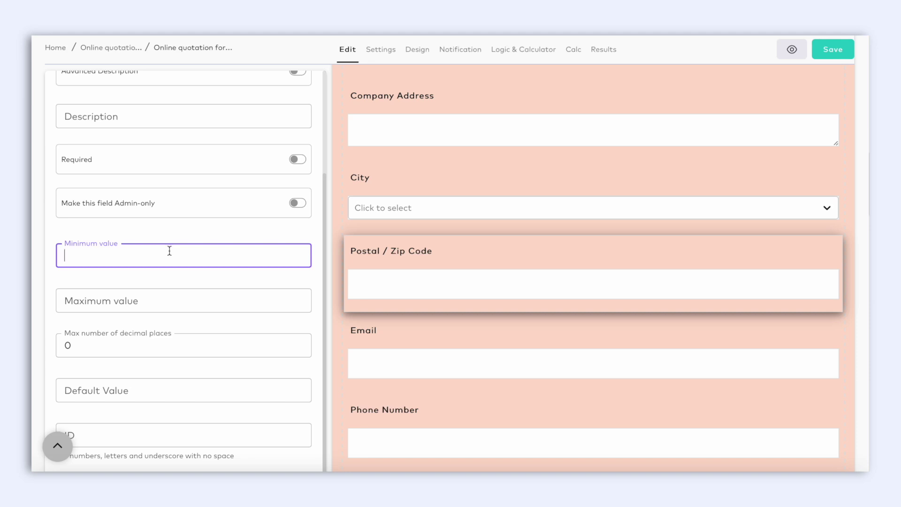
text(3)
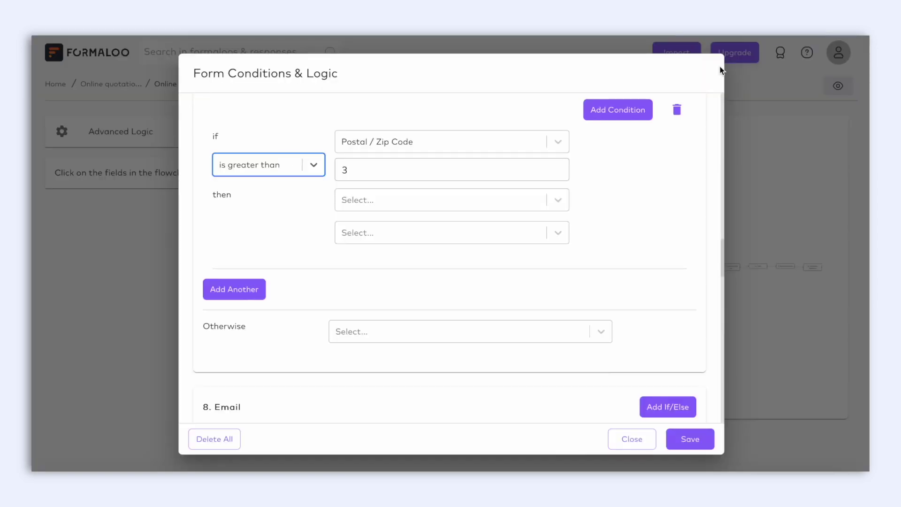
Step: Make the Postal / Zip Code rule trigger when it is greater than Type
click(313, 166)
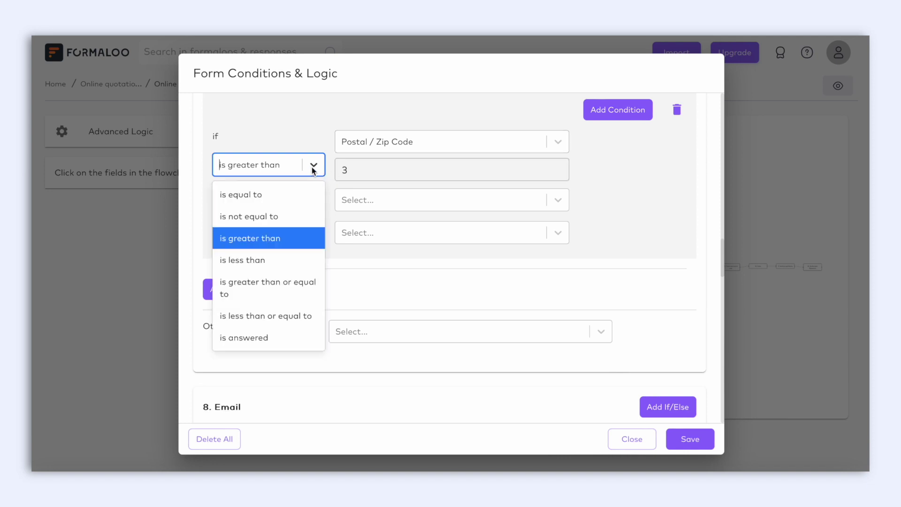
click(305, 232)
click(393, 171)
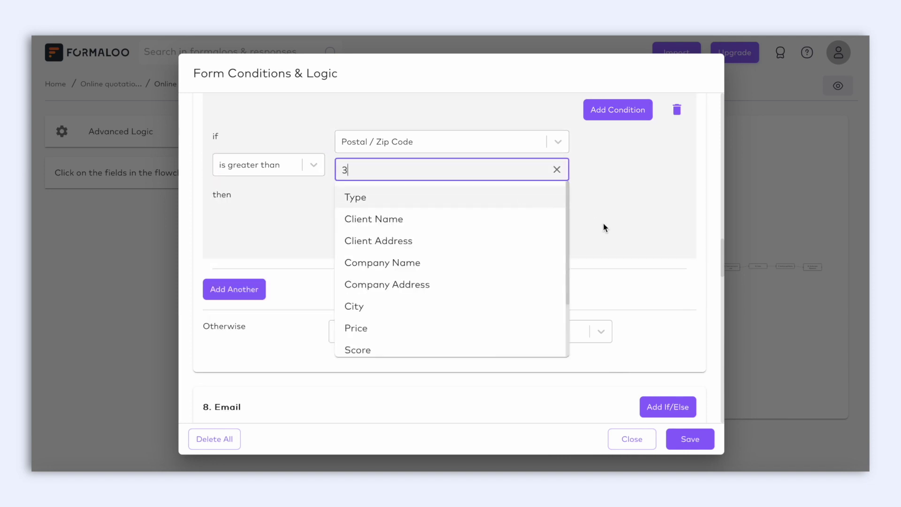
key(Return)
Step: Have the rule show the Plan field and return to the form editor
click(557, 201)
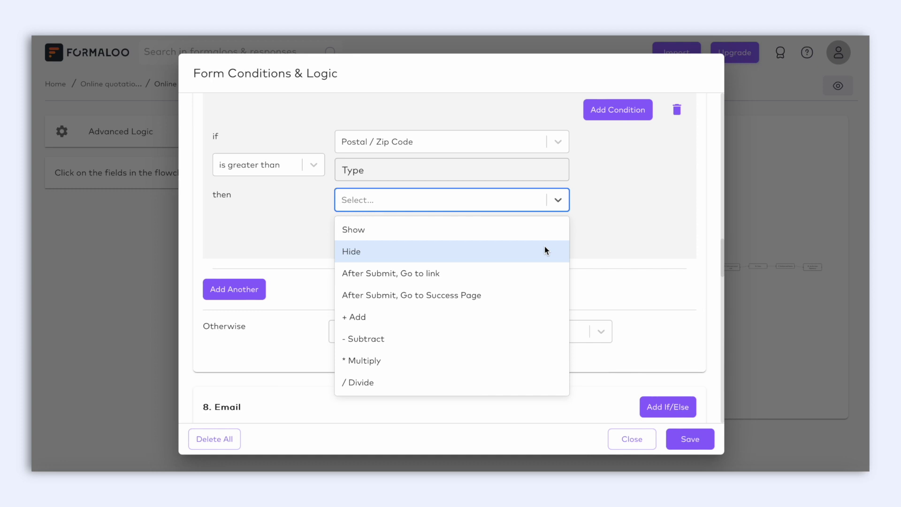
click(538, 228)
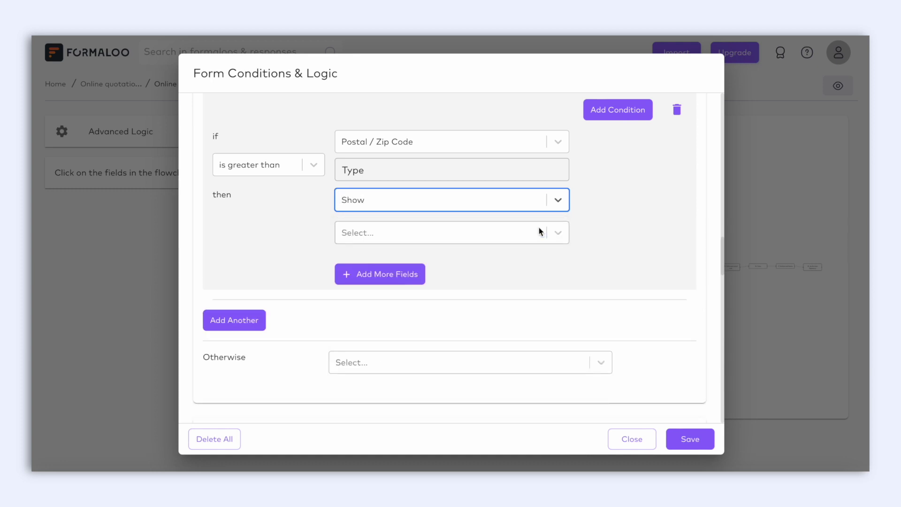
click(563, 233)
scroll(547, 291, down, 2)
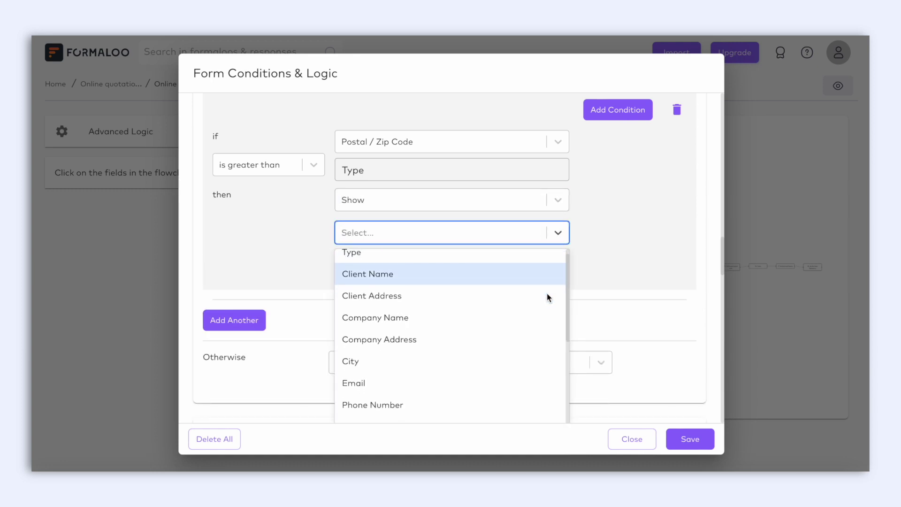
scroll(547, 297, down, 2)
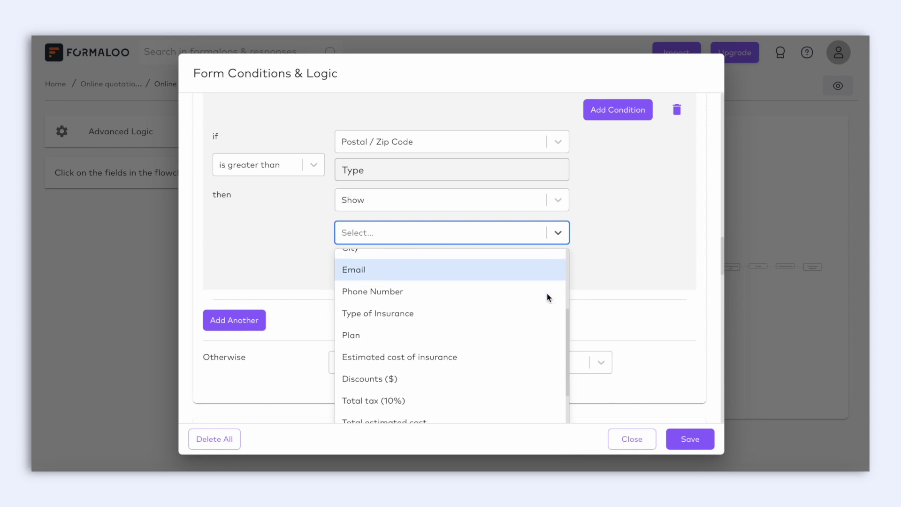
scroll(547, 297, down, 1)
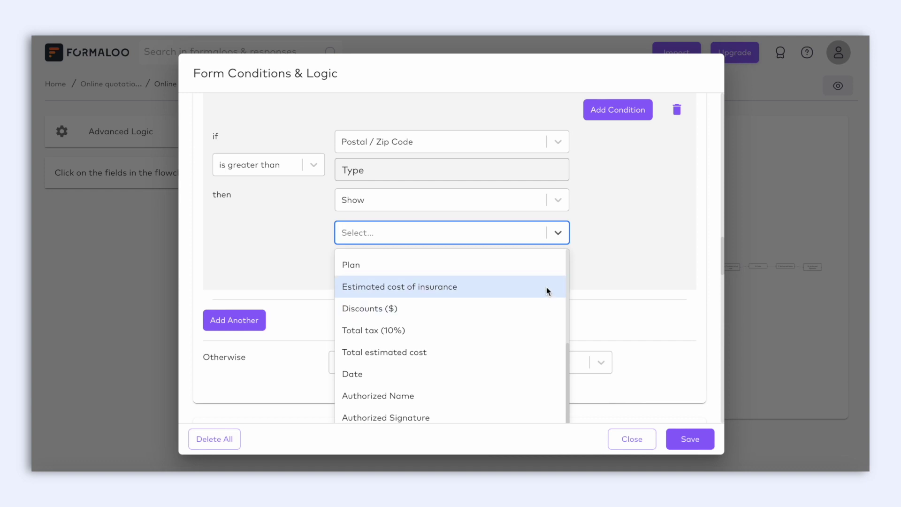
click(550, 266)
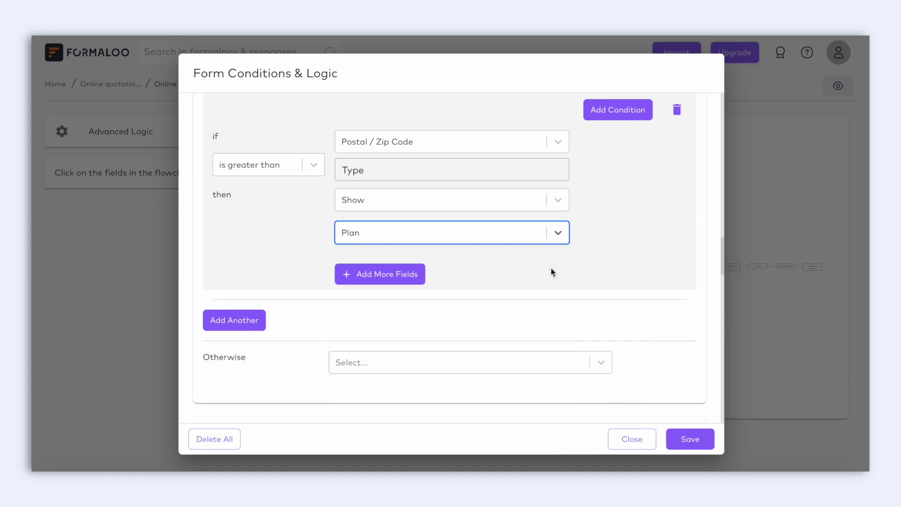
click(590, 252)
scroll(590, 251, up, 1)
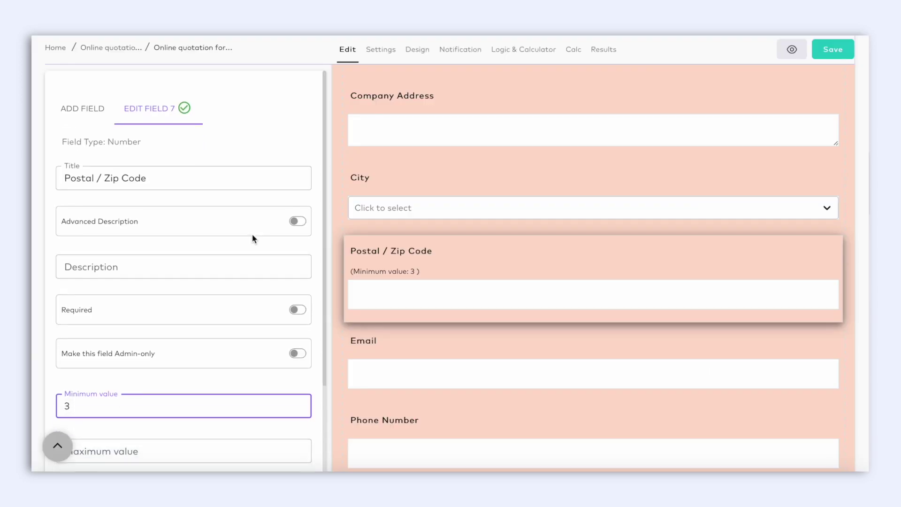
scroll(252, 233, down, 1)
Step: Choose the Single step form type in Design, then revisit the Postal / Zip Code rule
click(417, 49)
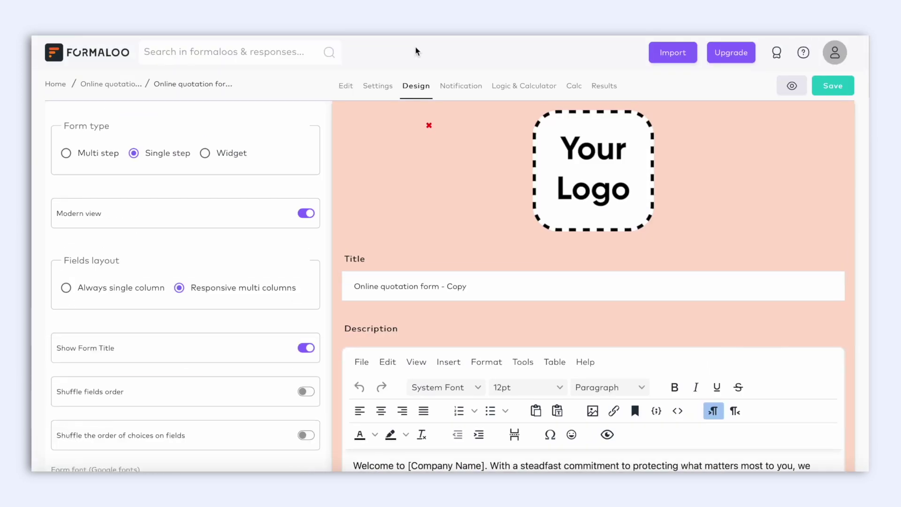
click(134, 155)
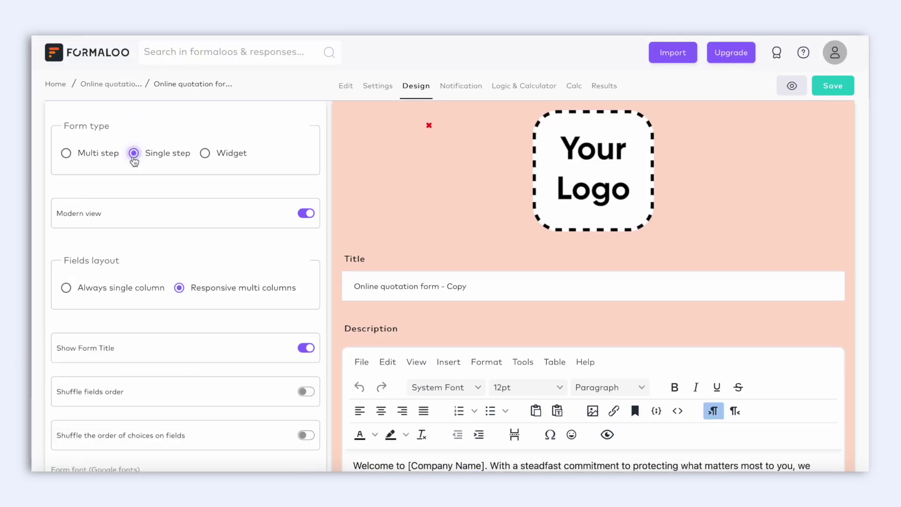
click(134, 155)
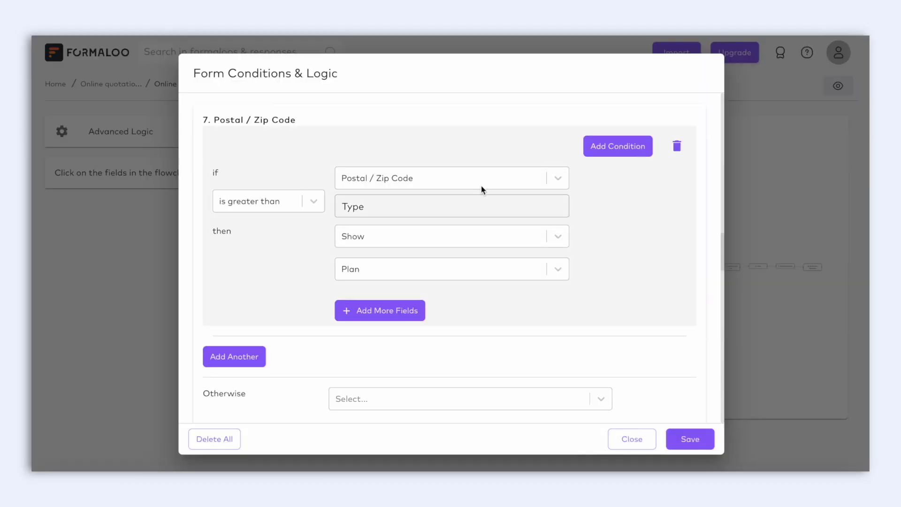
Step: Switch the Postal / Zip Code rule from Show to Hide, and pick Company in the live form
click(558, 236)
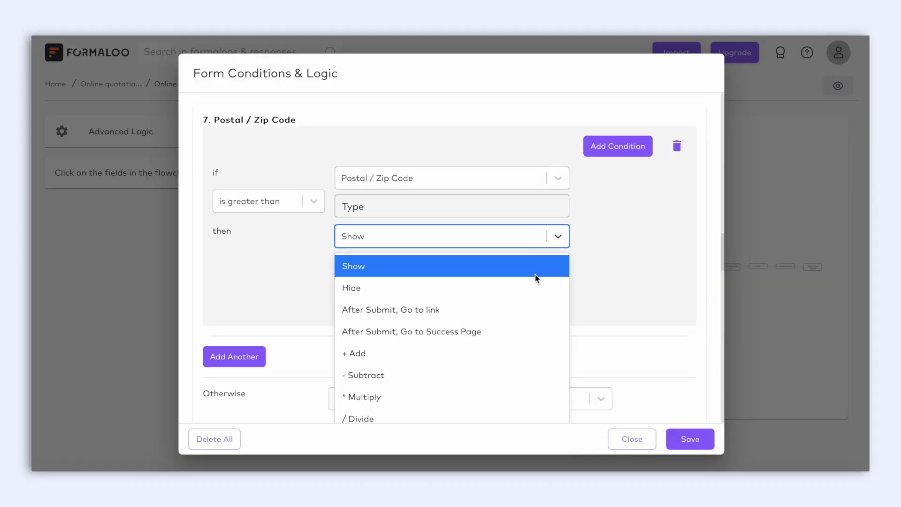
click(532, 294)
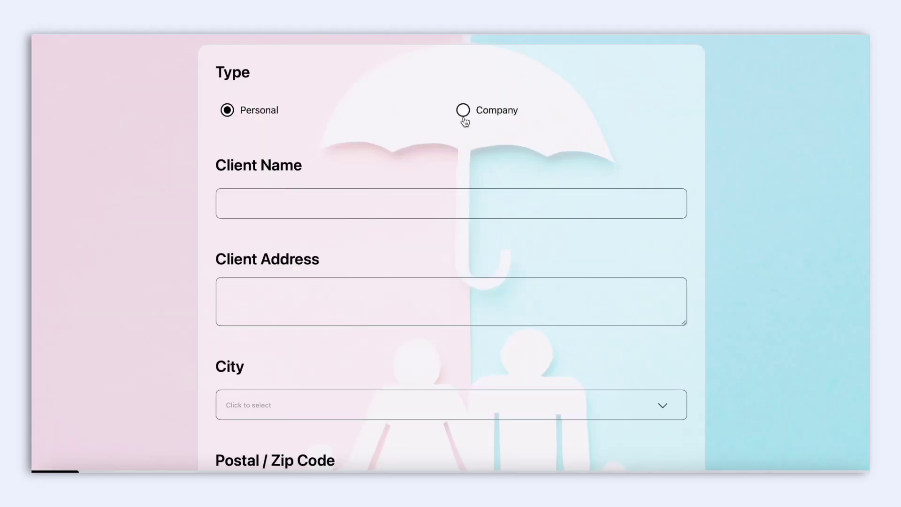
click(464, 118)
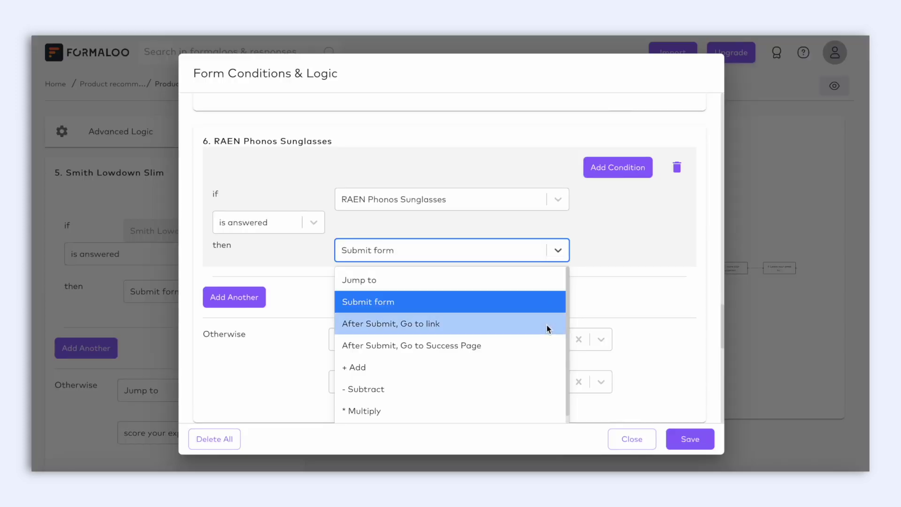
Step: Set the RAEN Phonos Sunglasses rule to 'After Submit, Go to Success Page'
click(547, 325)
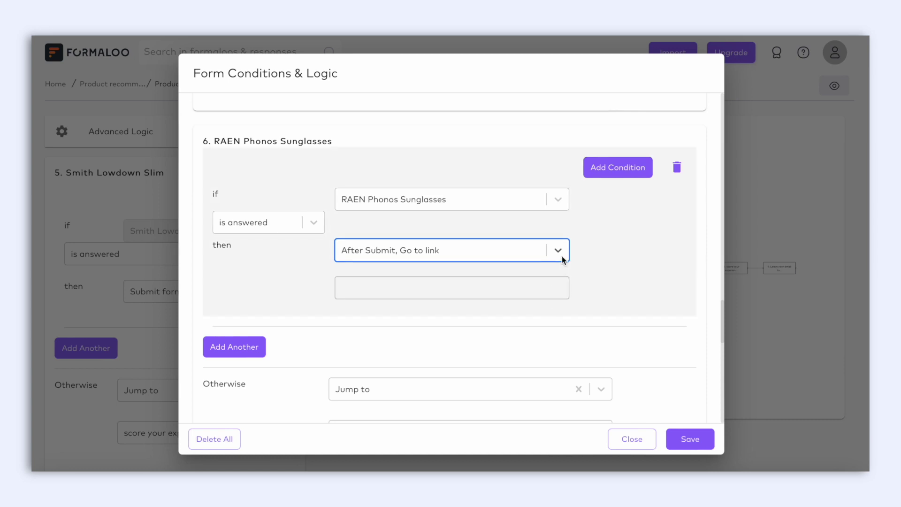
click(559, 254)
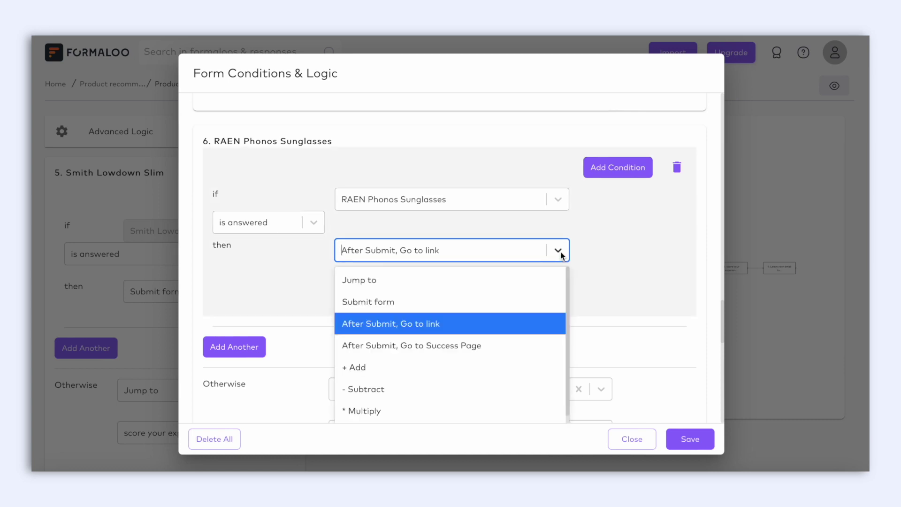
click(536, 342)
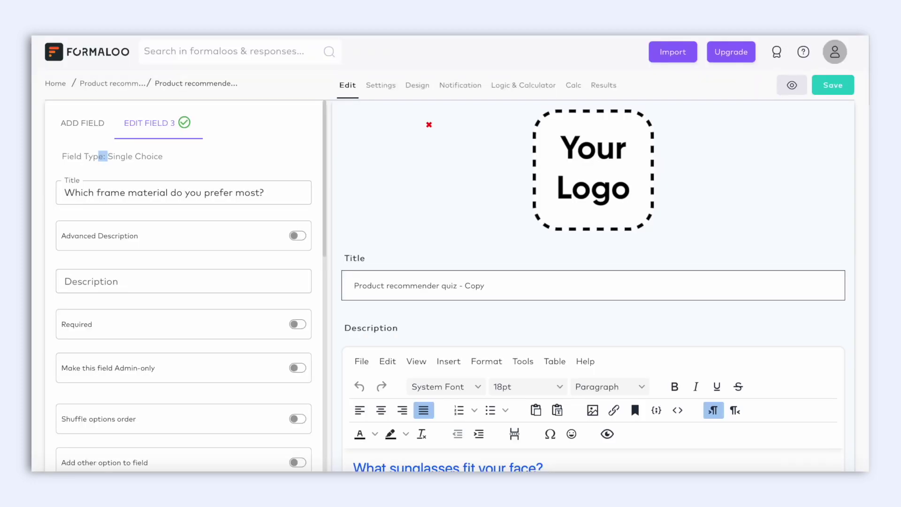
Step: Drag a Success Page field into the form and edit the ESFJ result description
click(256, 143)
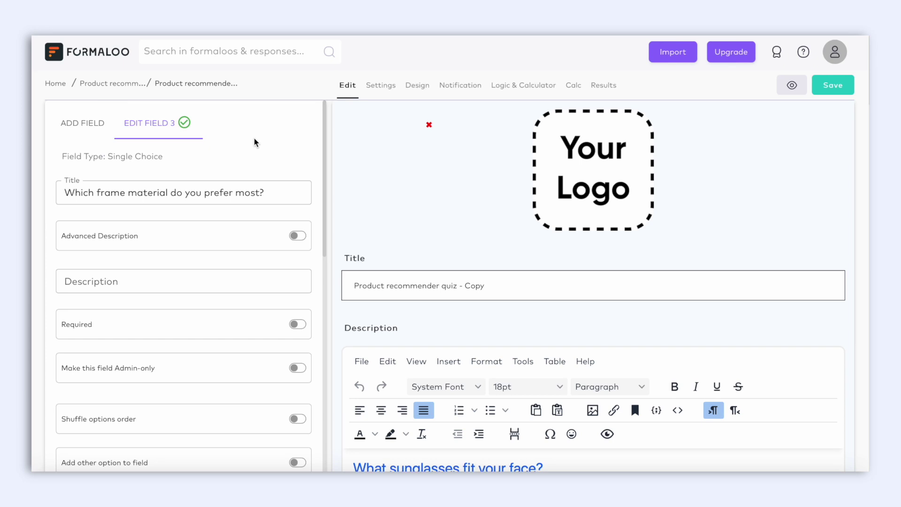
click(103, 125)
scroll(181, 328, down, 10)
drag(181, 438, 382, 414)
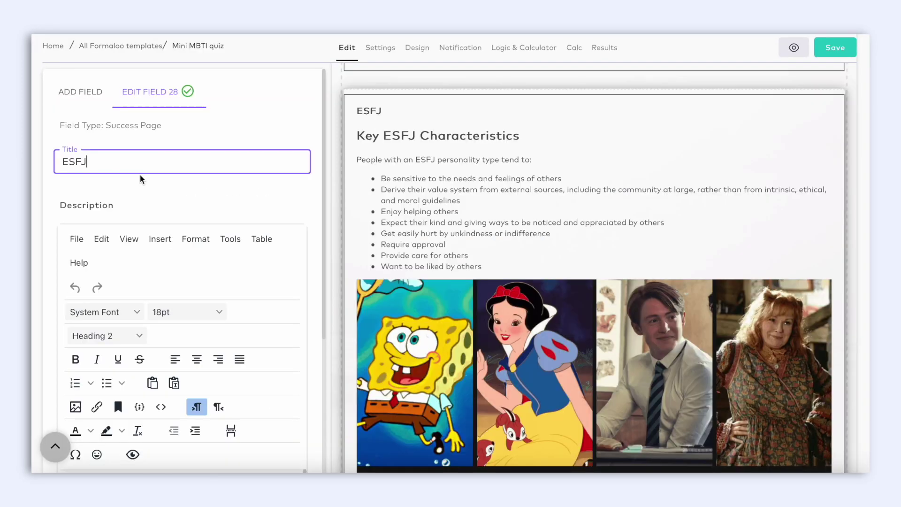
scroll(137, 161, down, 5)
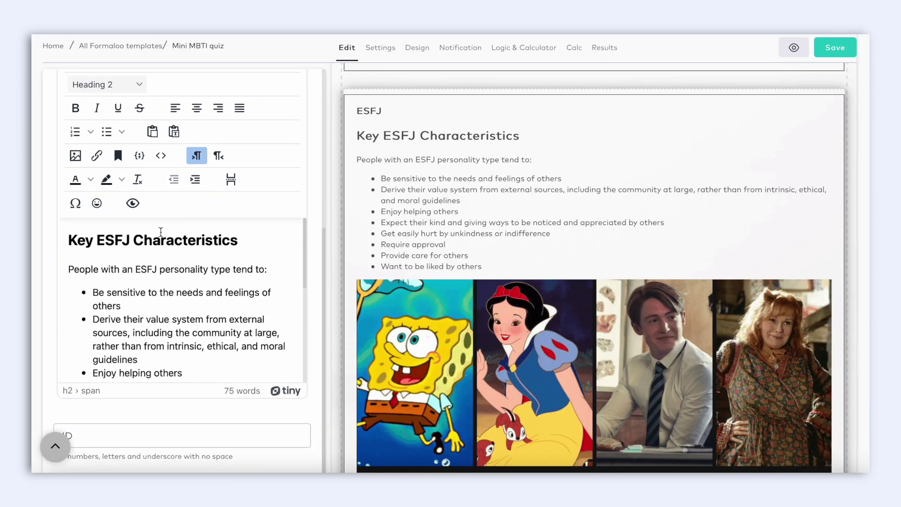
click(195, 262)
scroll(194, 261, down, 4)
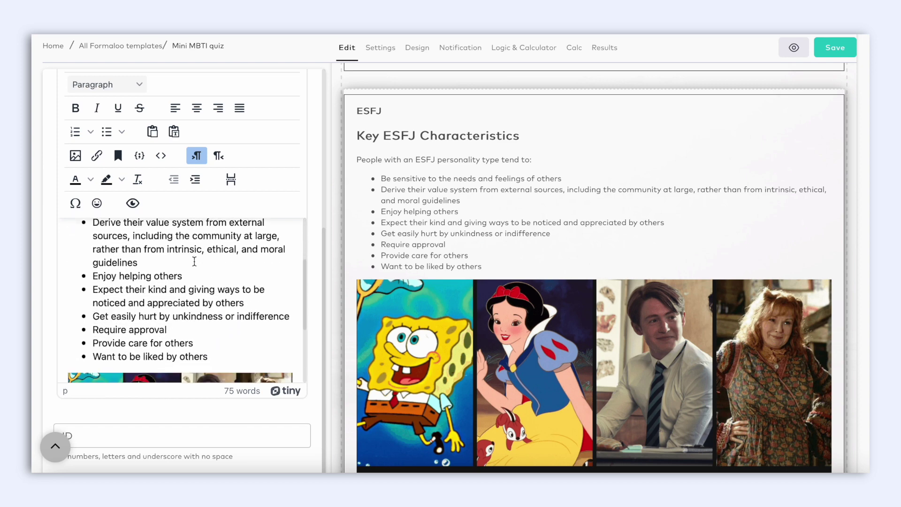
scroll(194, 262, down, 4)
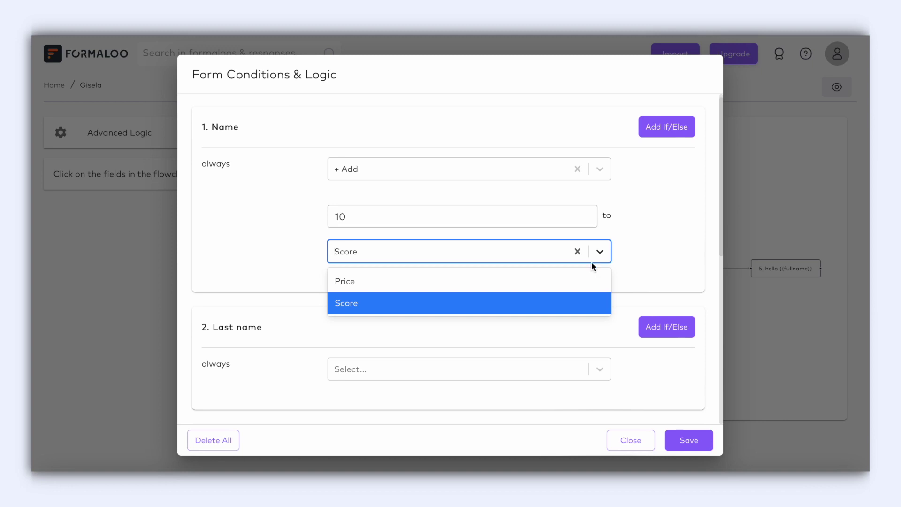
Step: Make the Name rule add 10 to Price, and create a Stripe payment method
click(577, 281)
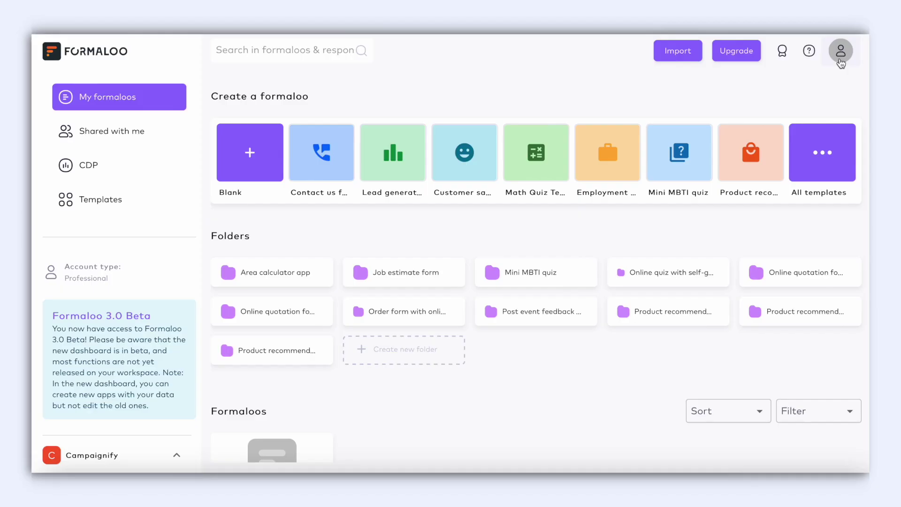
click(840, 50)
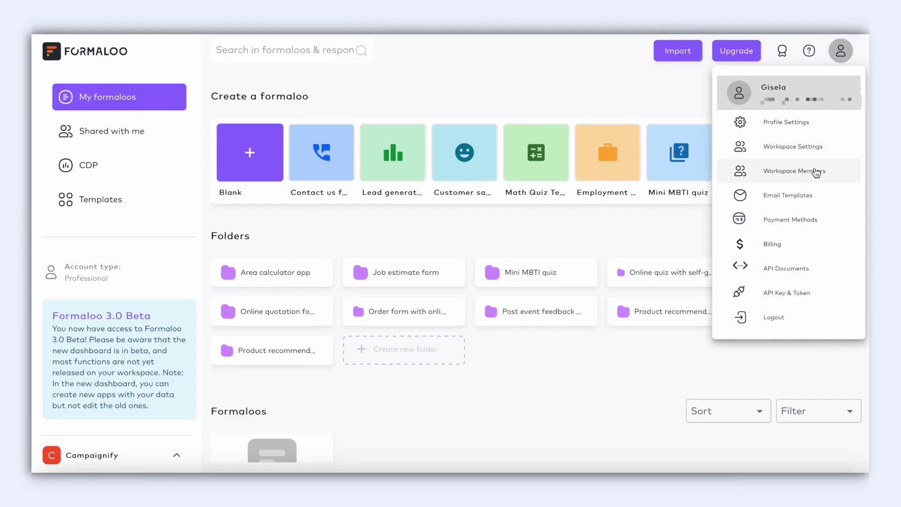
click(810, 219)
click(209, 140)
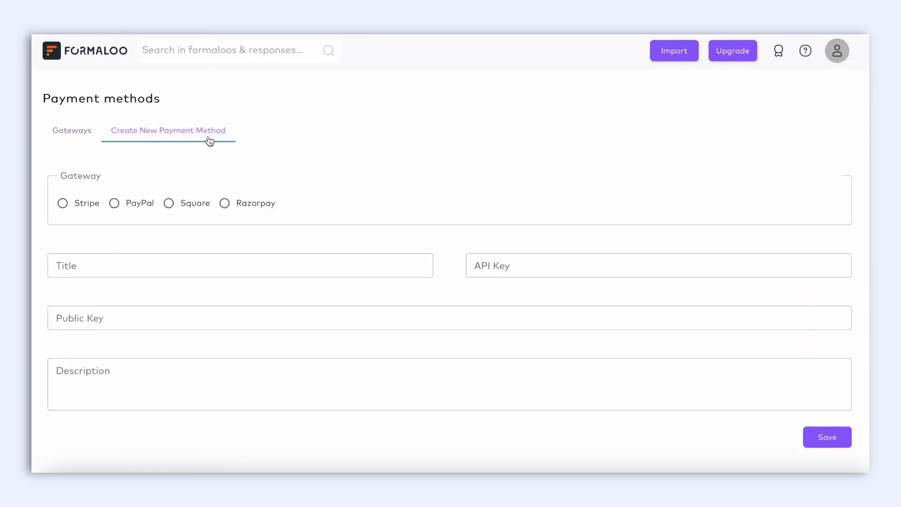
click(164, 209)
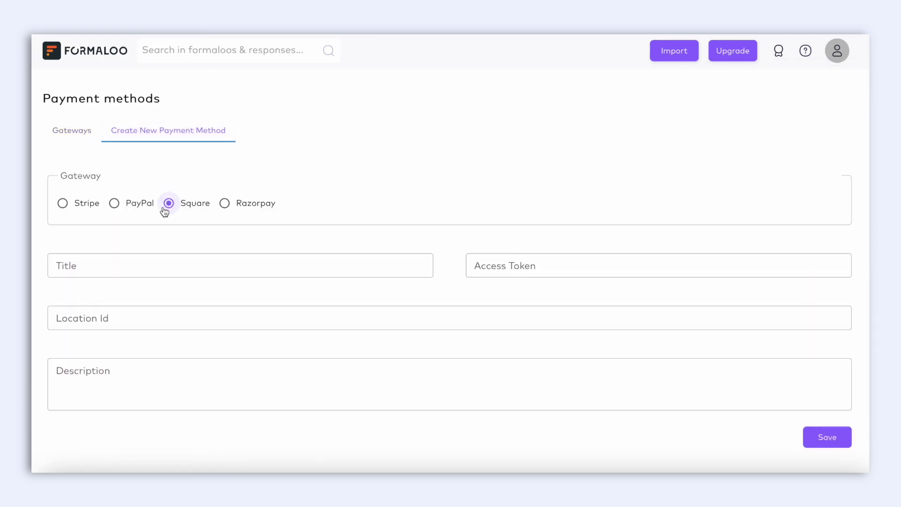
click(64, 210)
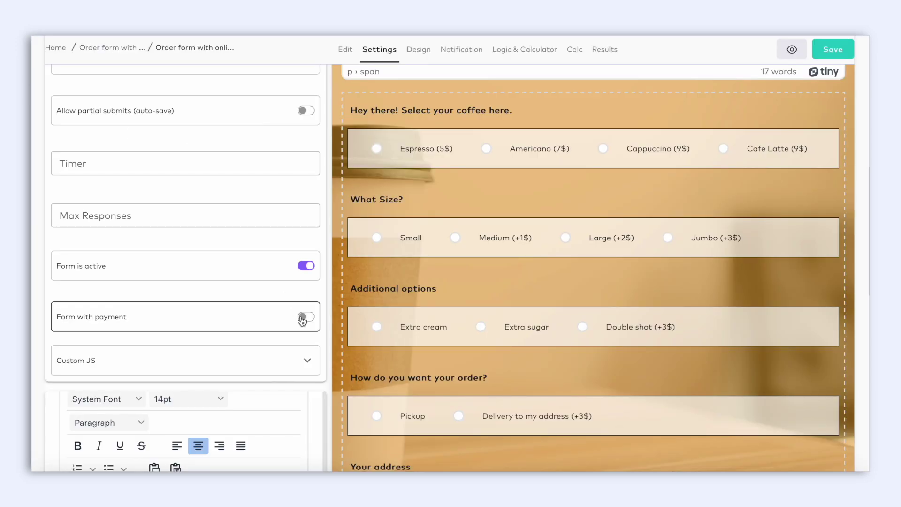
Step: Enable 'Form with payment' for the order form and review the saved payment methods
click(304, 318)
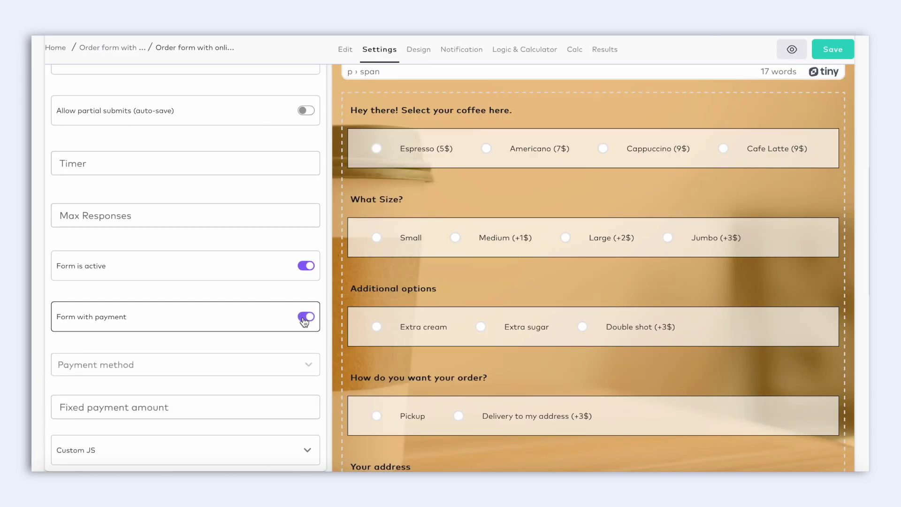
scroll(303, 316, down, 1)
click(311, 313)
scroll(311, 312, down, 1)
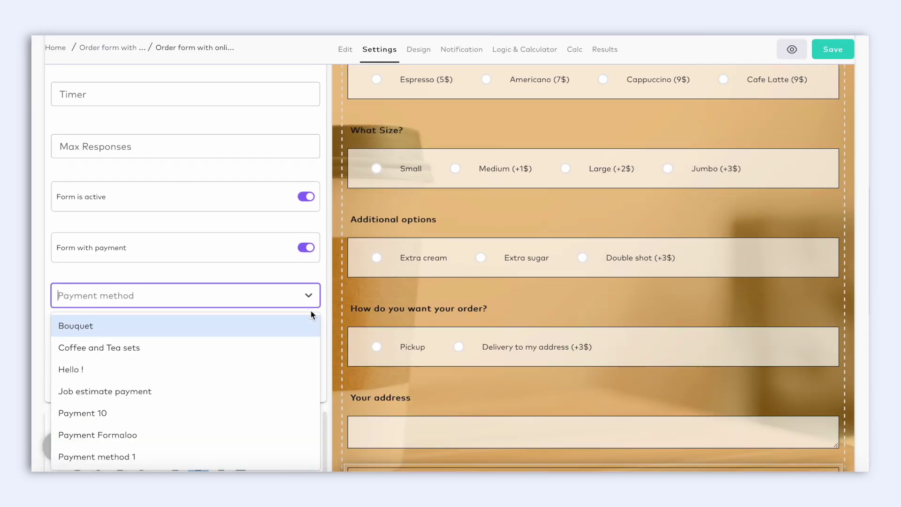
click(307, 254)
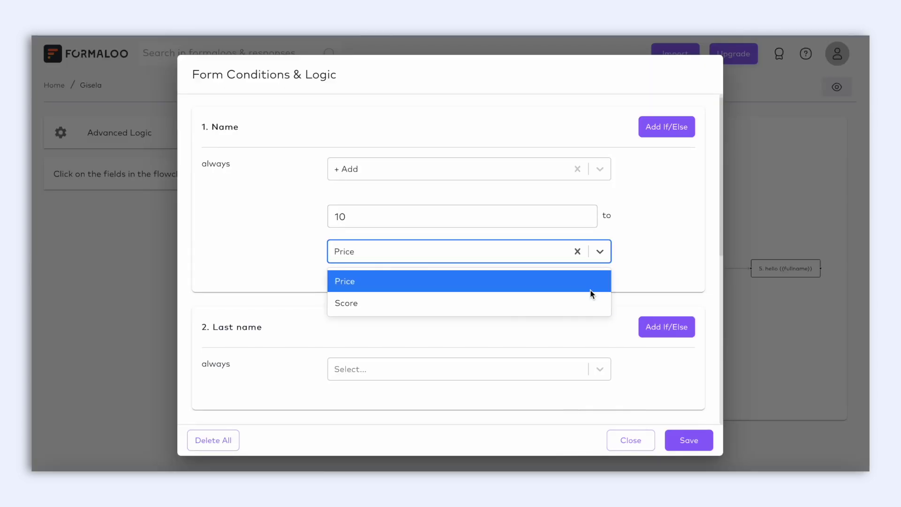
Step: Switch the rule back to Score and review the sum variable's one+two formula and ID sum
click(589, 305)
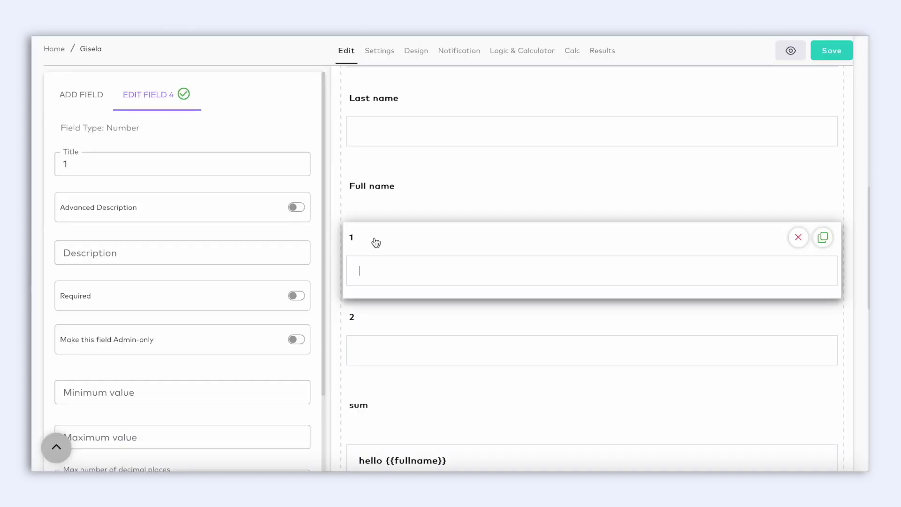
click(368, 322)
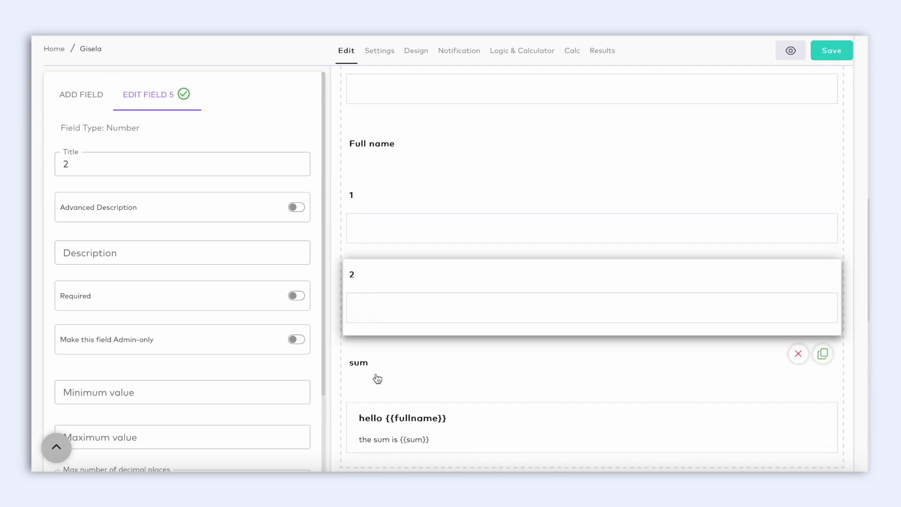
click(374, 377)
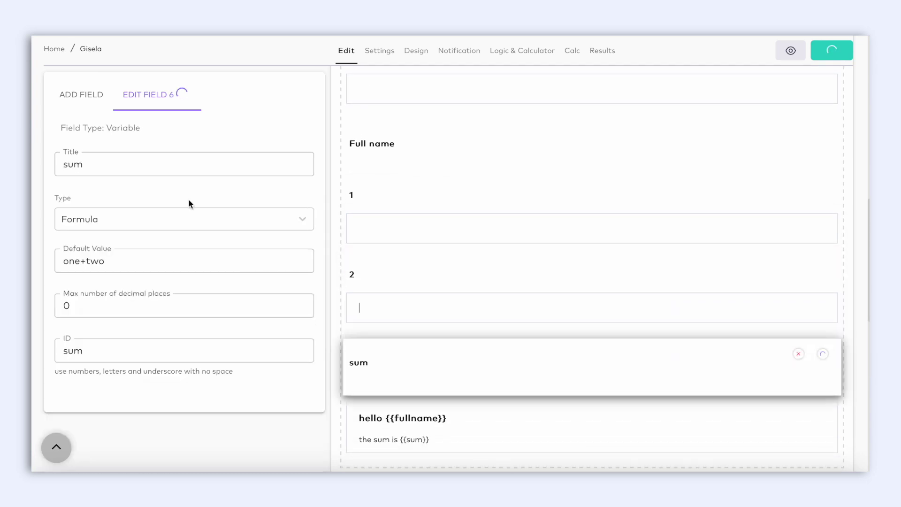
double_click(107, 129)
click(167, 134)
click(169, 262)
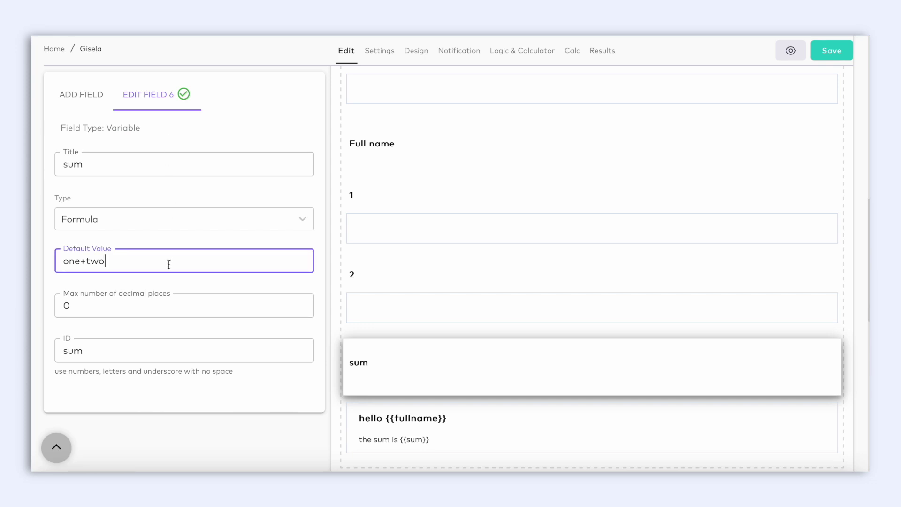
click(297, 350)
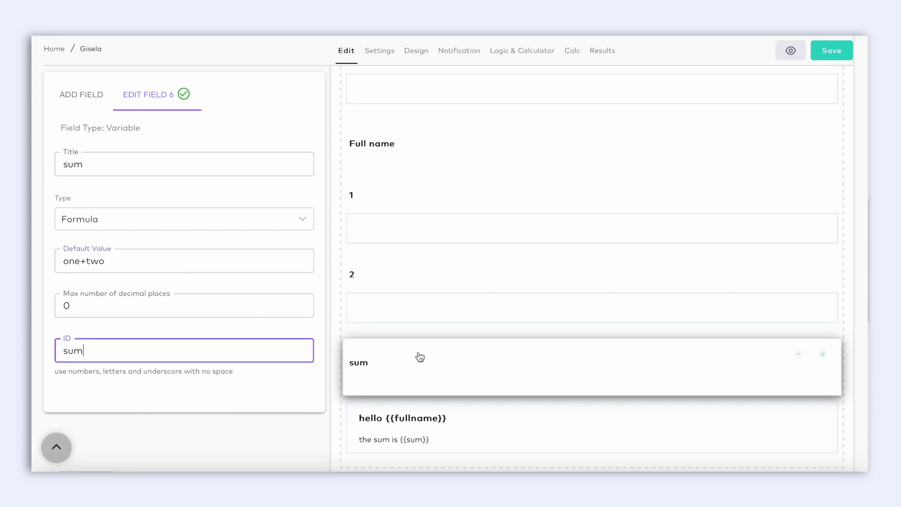
Step: Place the {{sum}} reference in the message 'the sum is {{sum}}'
scroll(419, 357, down, 2)
click(431, 361)
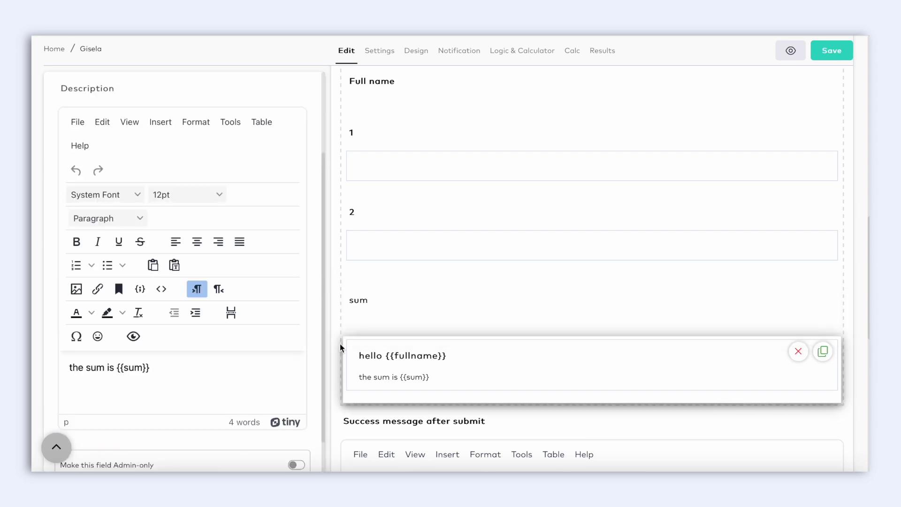
scroll(262, 333, down, 1)
click(155, 306)
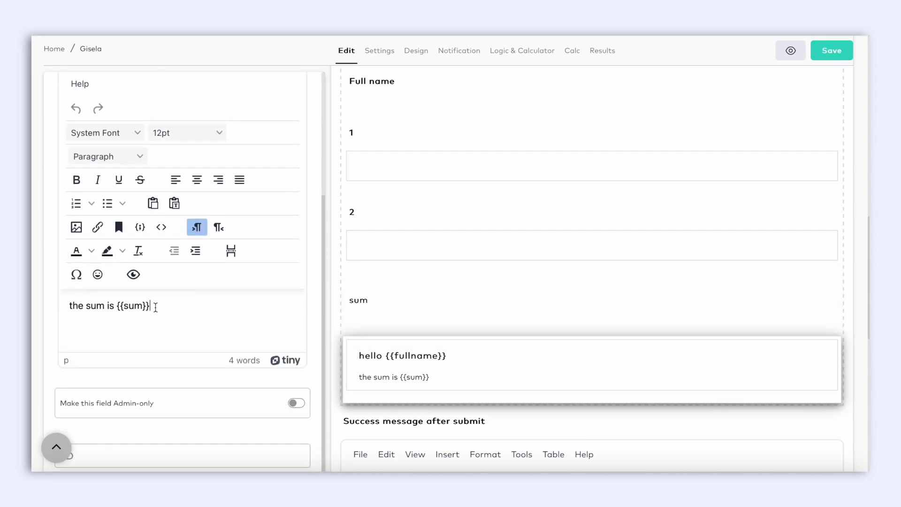
drag(155, 306, 116, 306)
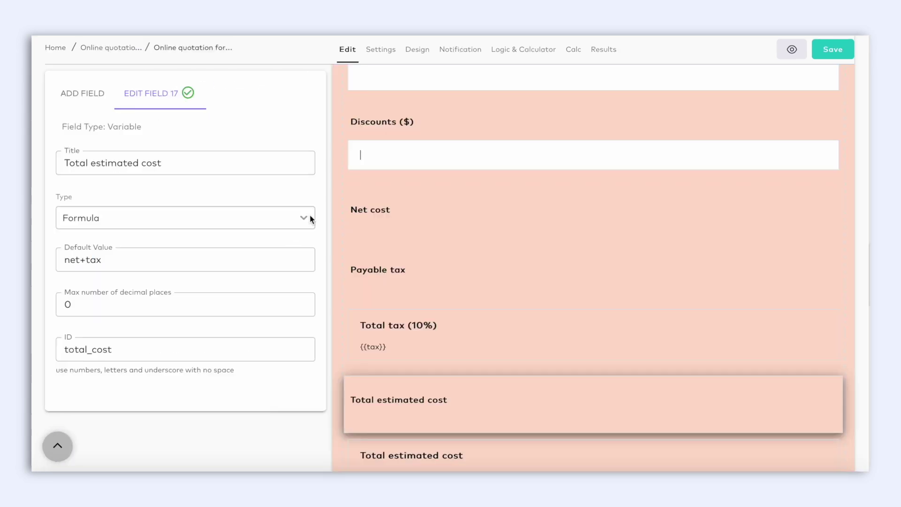
Step: Try Integer, Decimal and Text types, then set Total estimated cost to a net+tax Formula
click(310, 218)
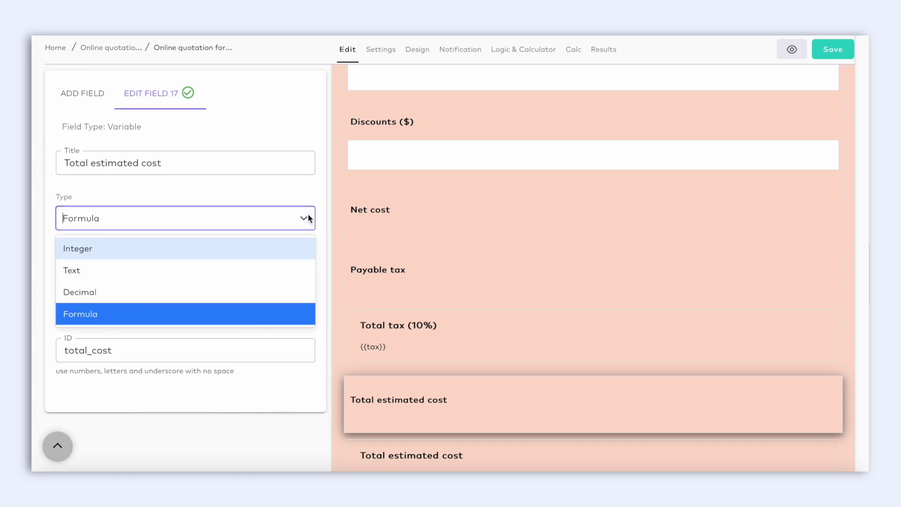
click(293, 248)
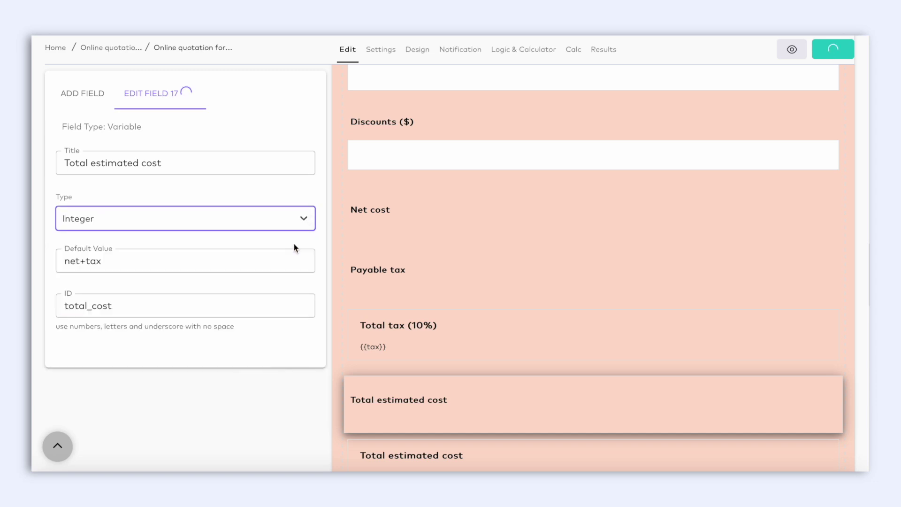
click(304, 224)
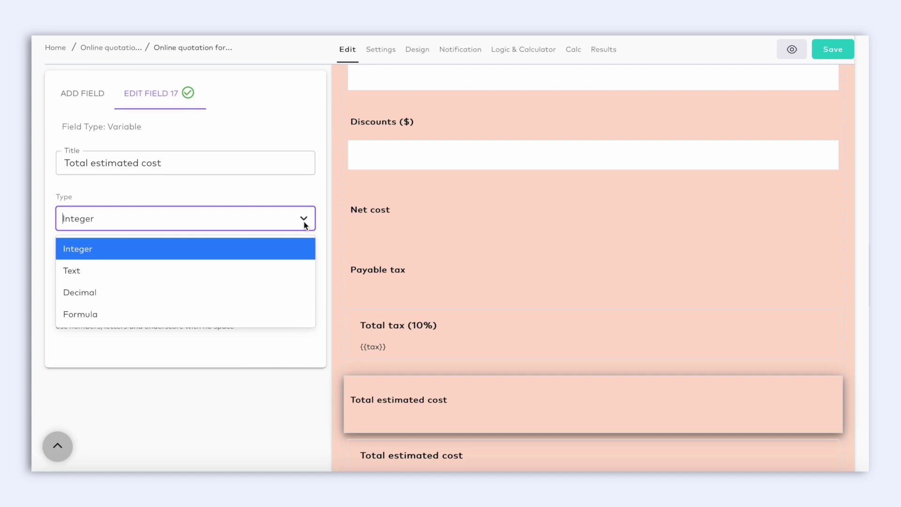
click(291, 291)
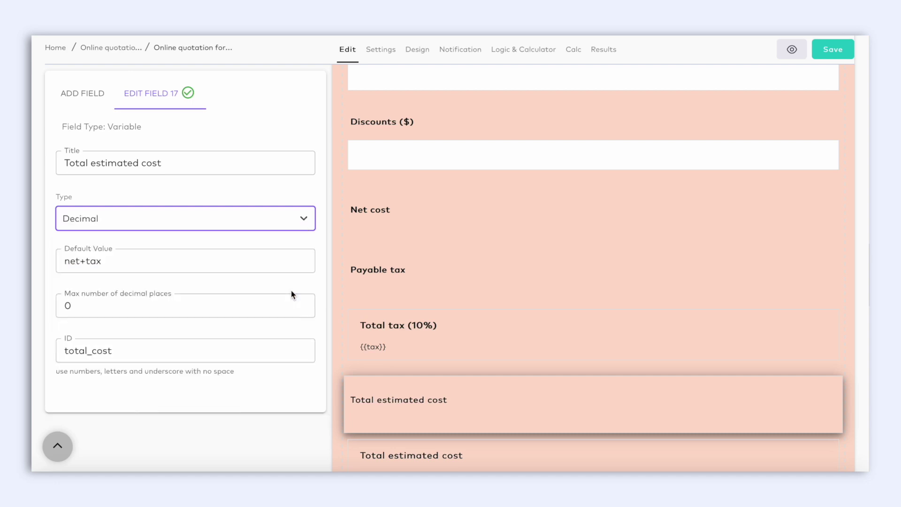
click(306, 227)
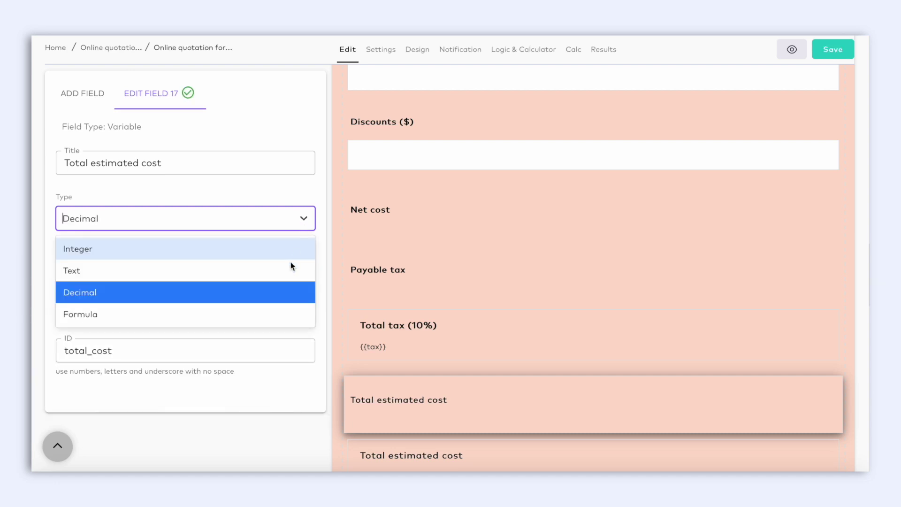
click(288, 272)
click(307, 225)
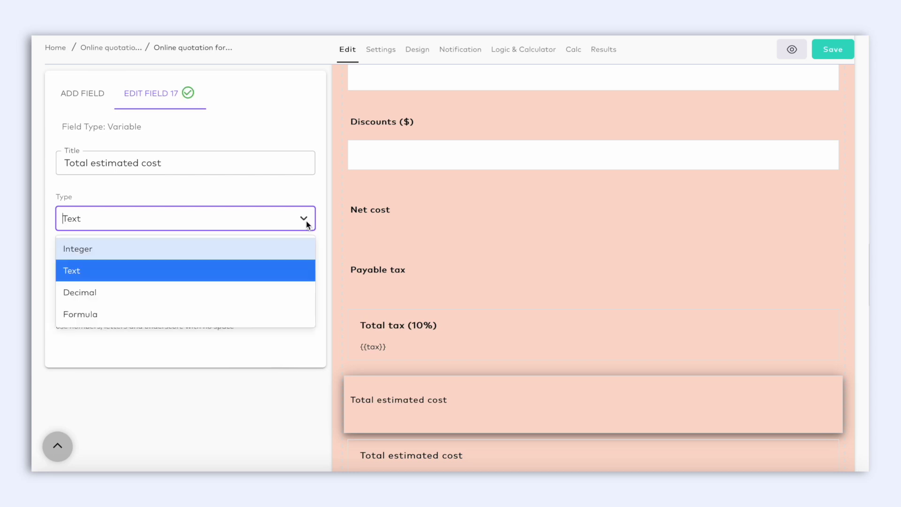
click(276, 316)
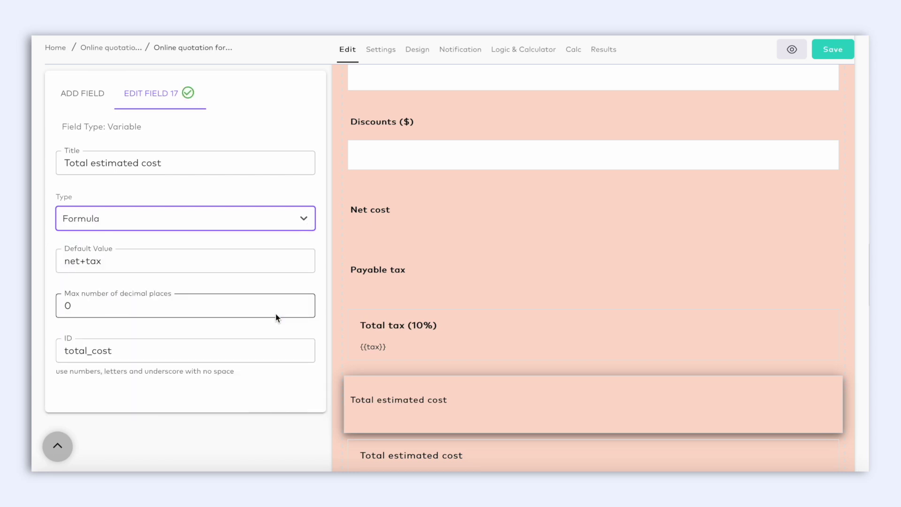
click(278, 263)
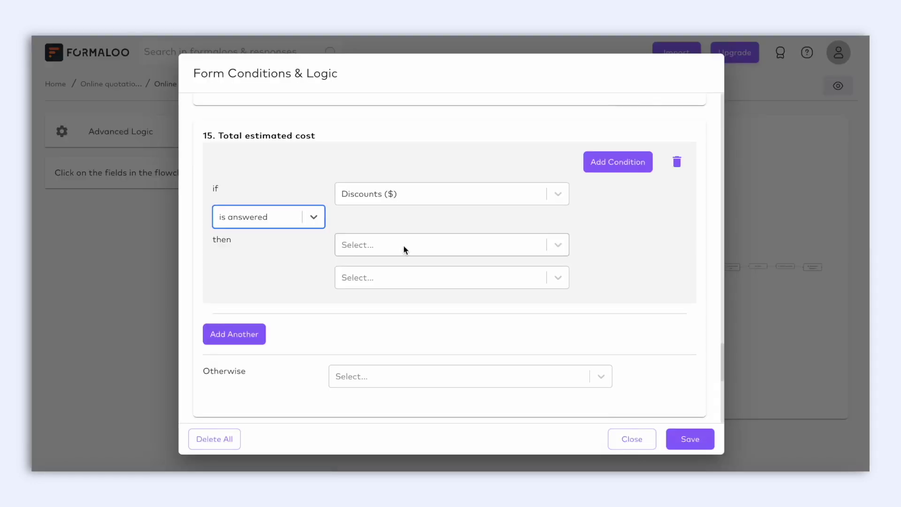
Step: Make the Discounts ($) rule add 3 to Price
click(403, 245)
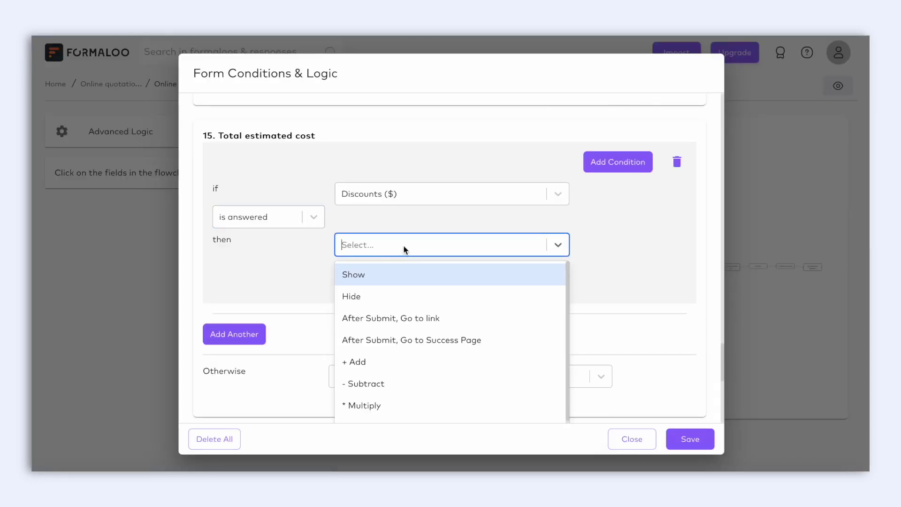
click(368, 349)
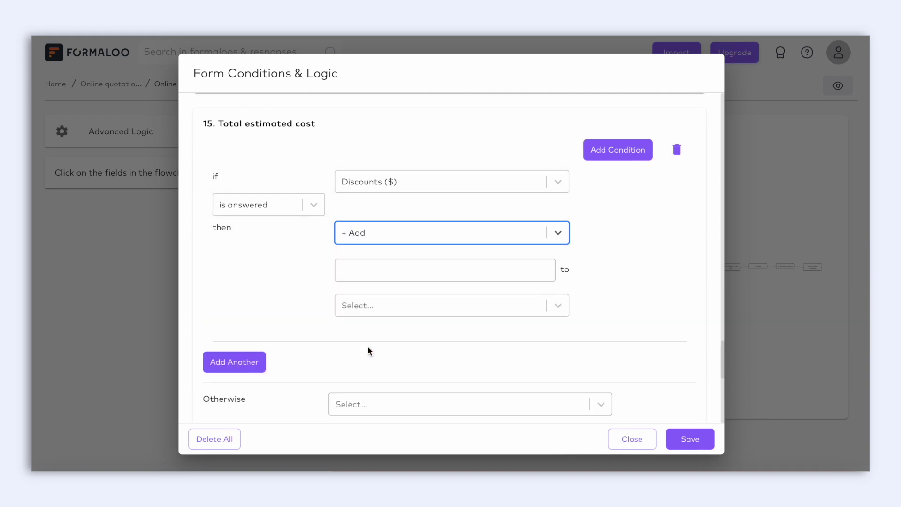
click(426, 274)
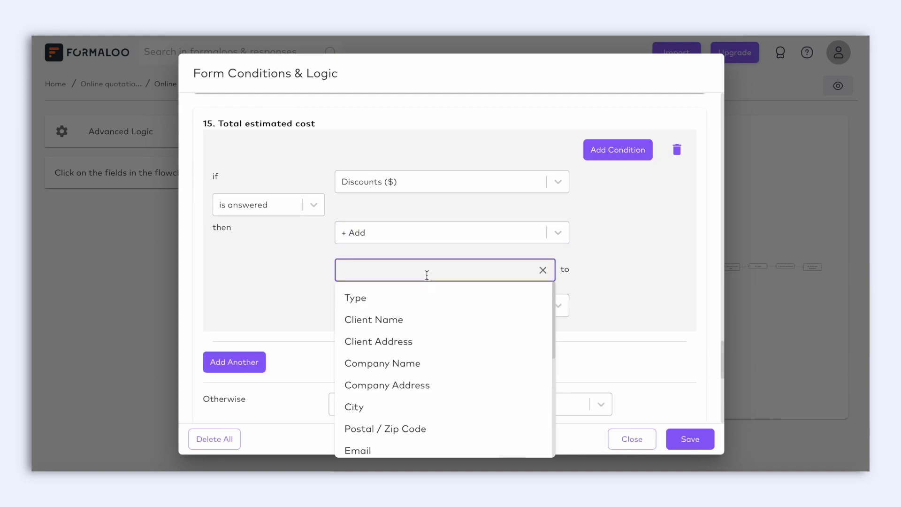
text(3)
click(451, 306)
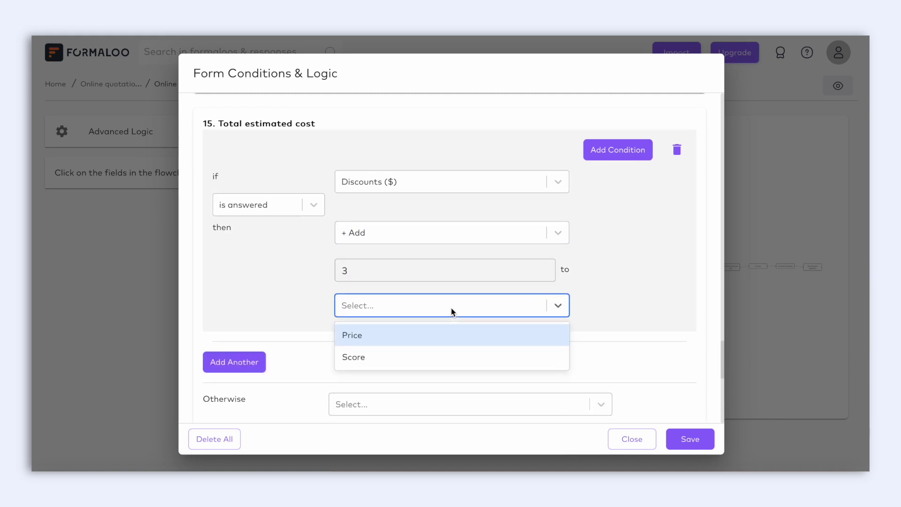
click(441, 334)
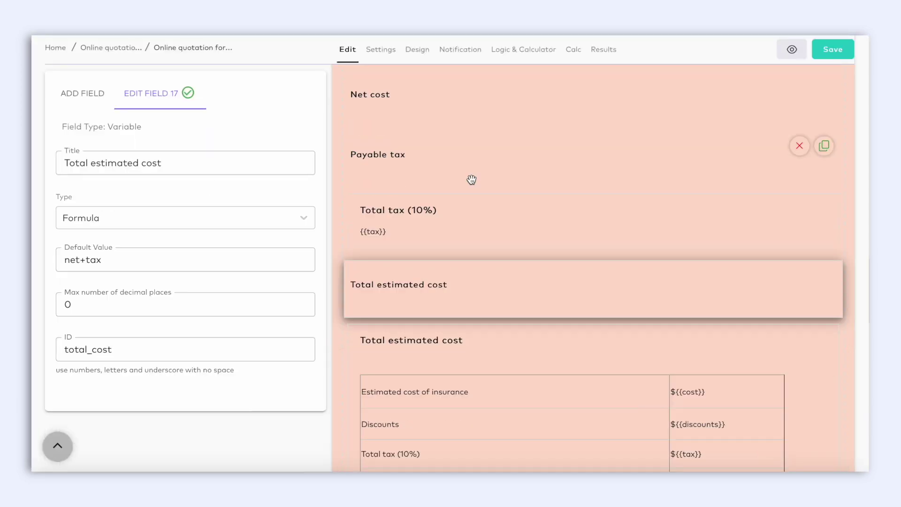
Step: Check the total_cost variable ID and add a 'Total estimated cost | ${{total_cost}}' summary row
click(150, 351)
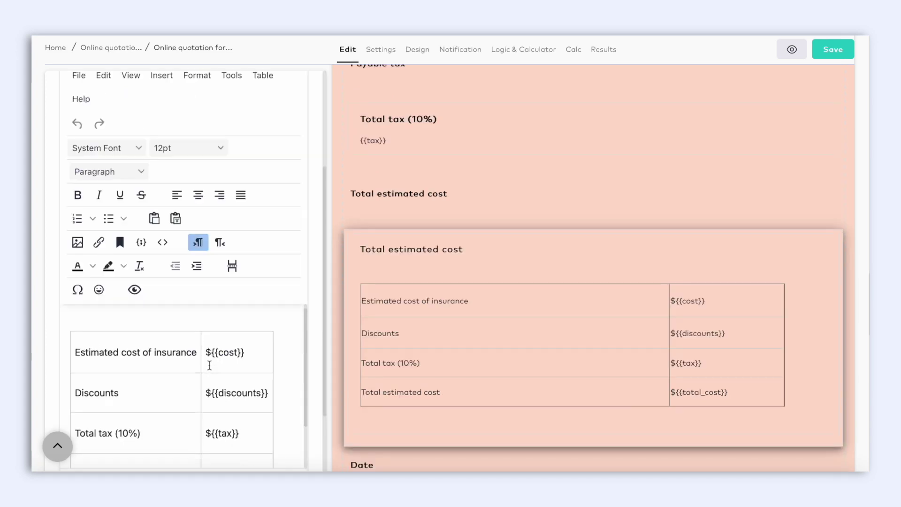
scroll(210, 363, down, 1)
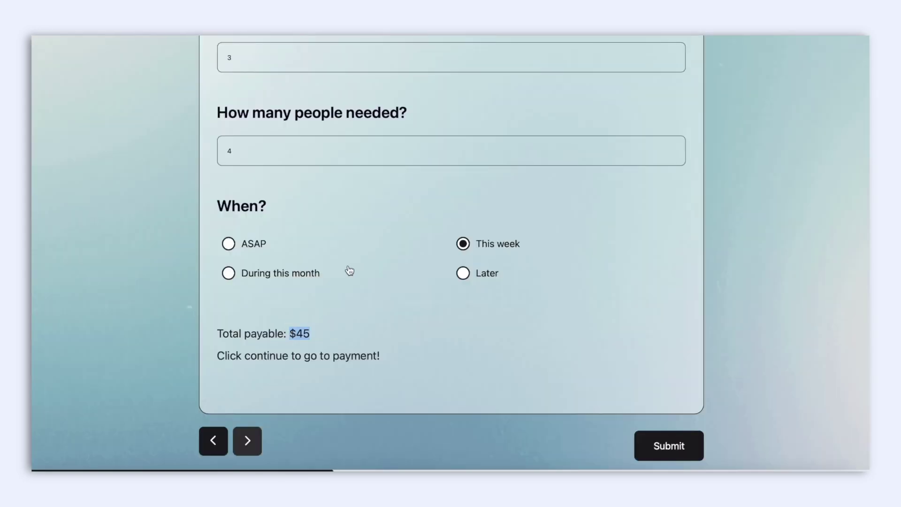
scroll(350, 270, up, 3)
Step: Choose Repairing as the live form's service type and check the resulting total
scroll(349, 270, up, 5)
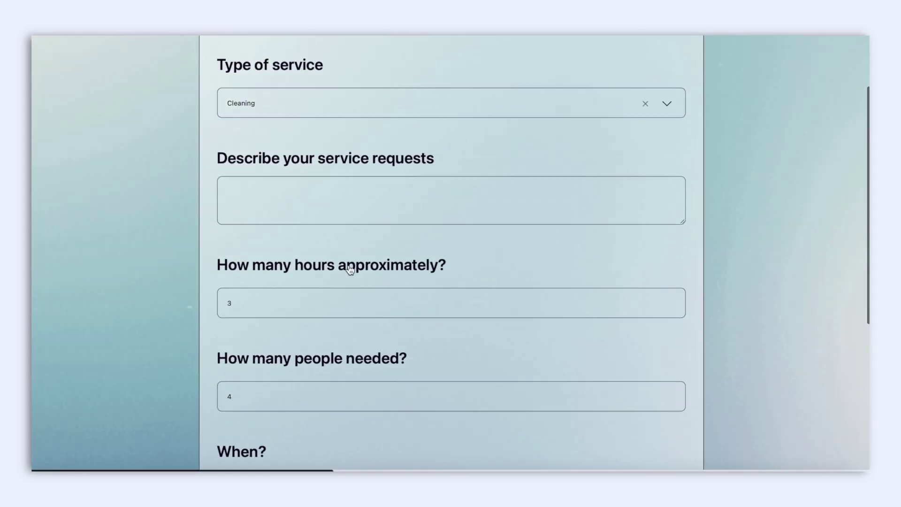
click(348, 159)
click(337, 212)
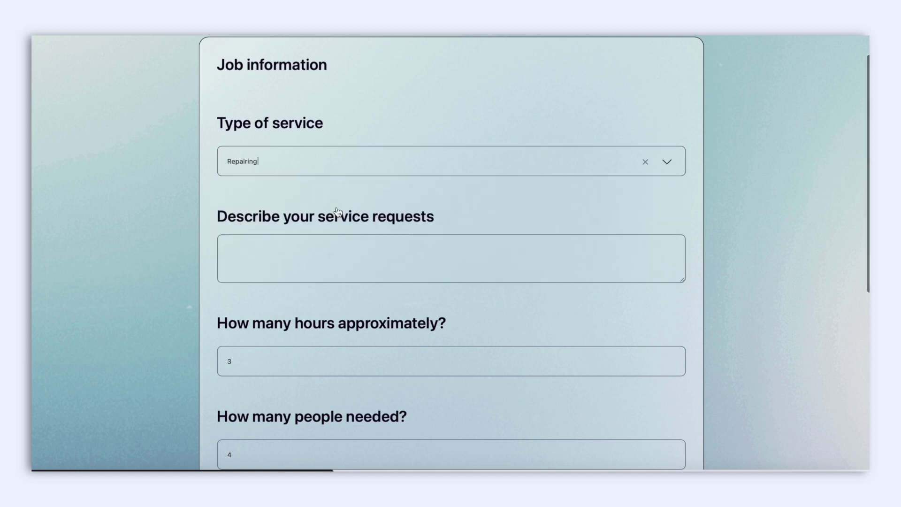
scroll(337, 212, down, 7)
drag(323, 309, 301, 305)
scroll(331, 257, up, 7)
Step: Switch the service type to Plumbing and confirm the $60 total payable
click(328, 192)
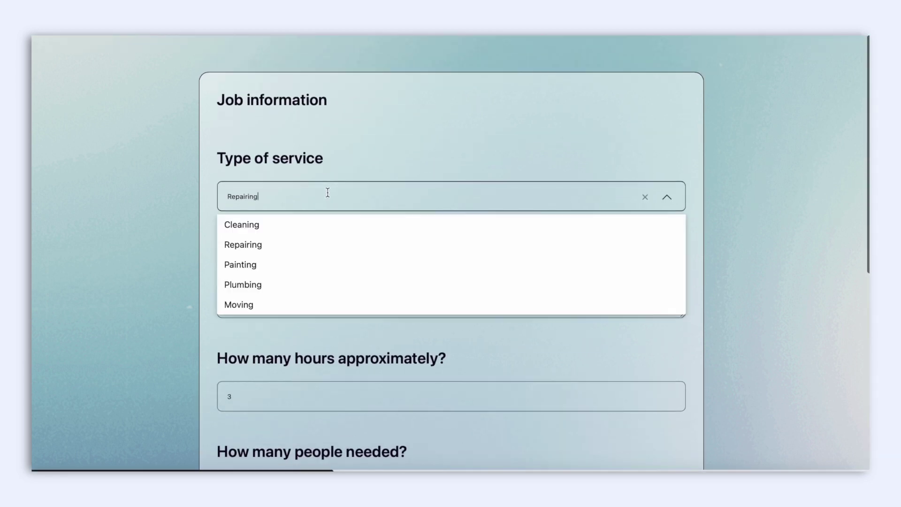
click(318, 284)
scroll(317, 284, down, 7)
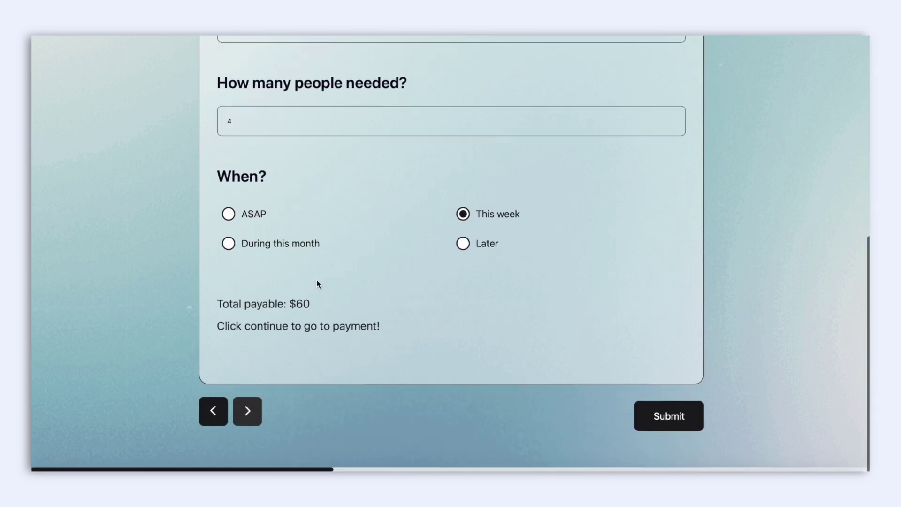
drag(322, 307, 287, 307)
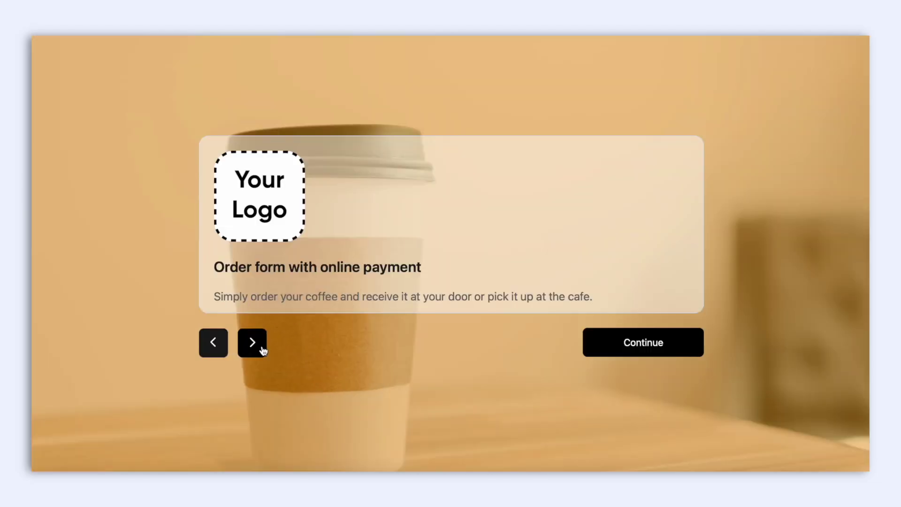
Step: Order a Large (+2$) Cappuccino with a Double shot in the coffee order template
click(261, 350)
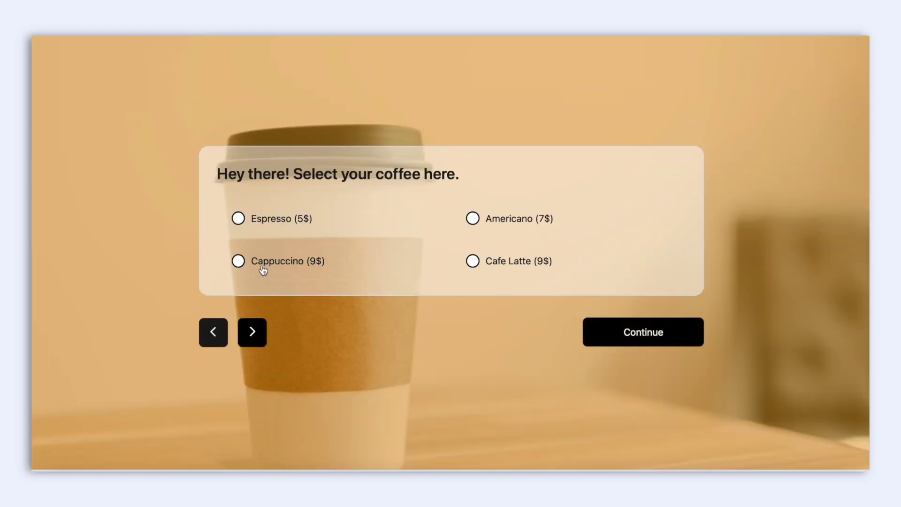
click(261, 265)
click(272, 263)
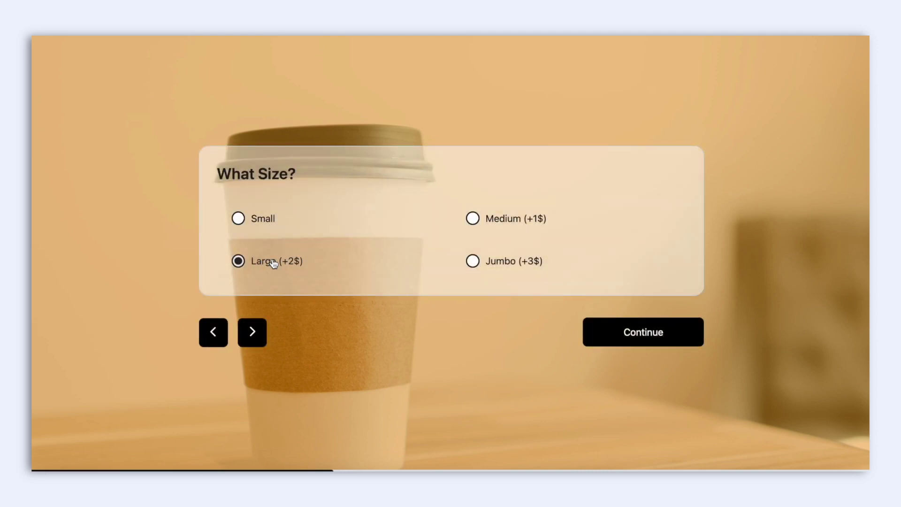
click(276, 264)
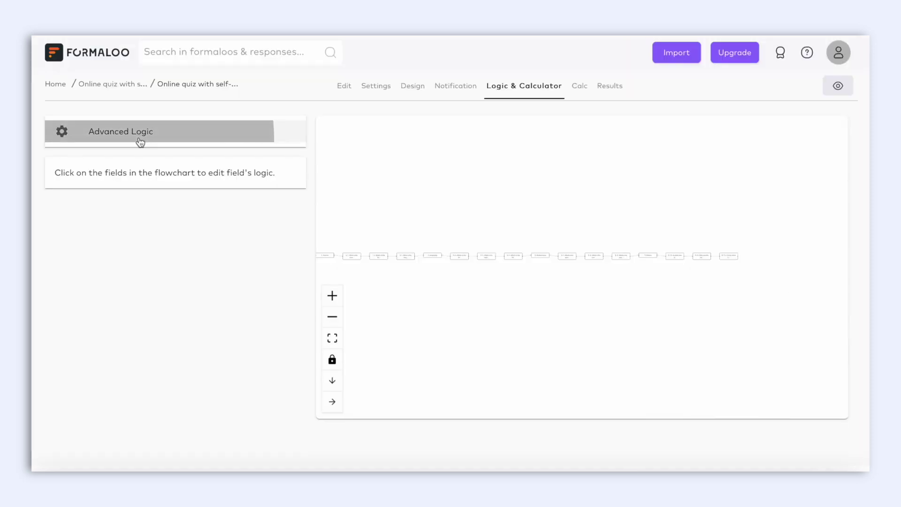
Step: Inspect the online quiz's Advanced Logic scoring rule and its question list
click(137, 134)
scroll(406, 275, down, 15)
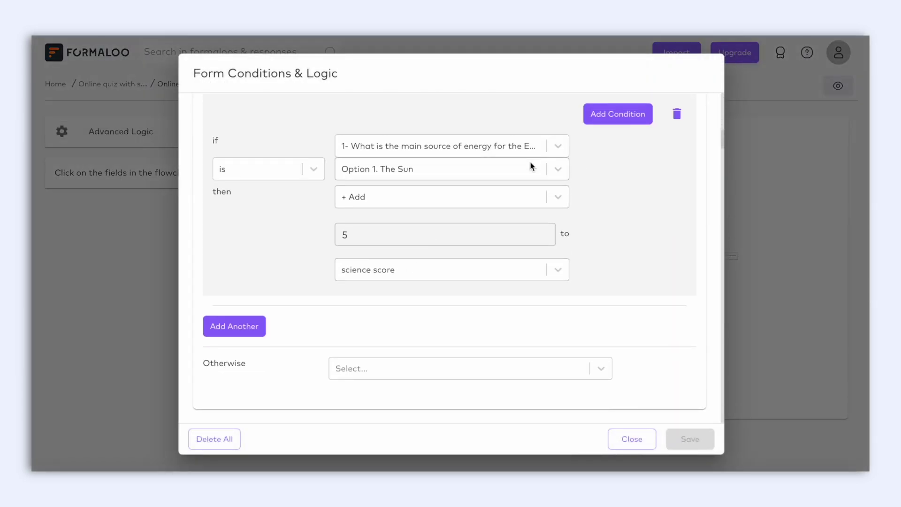
click(564, 150)
click(565, 151)
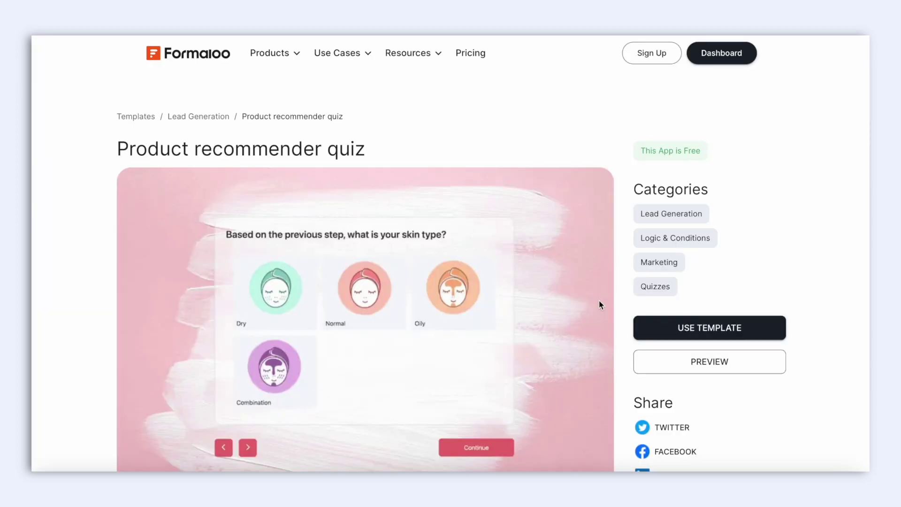
Step: Copy the Product recommender quiz, raise its 11. Normal skin node, and copy Mini MBTI
click(659, 328)
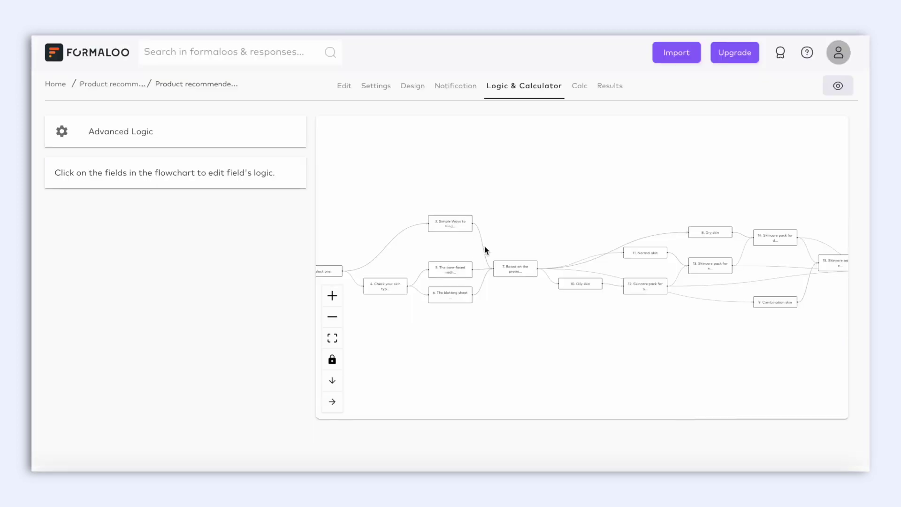
drag(632, 252, 635, 214)
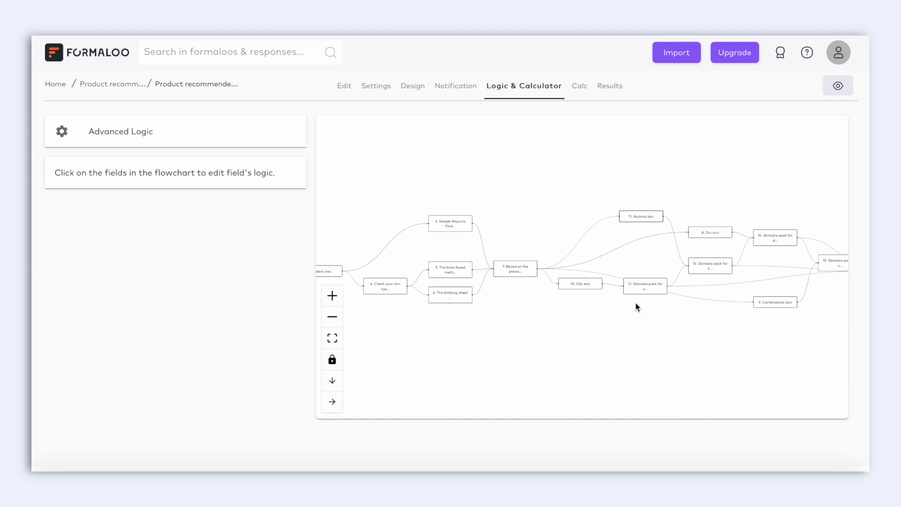
click(669, 310)
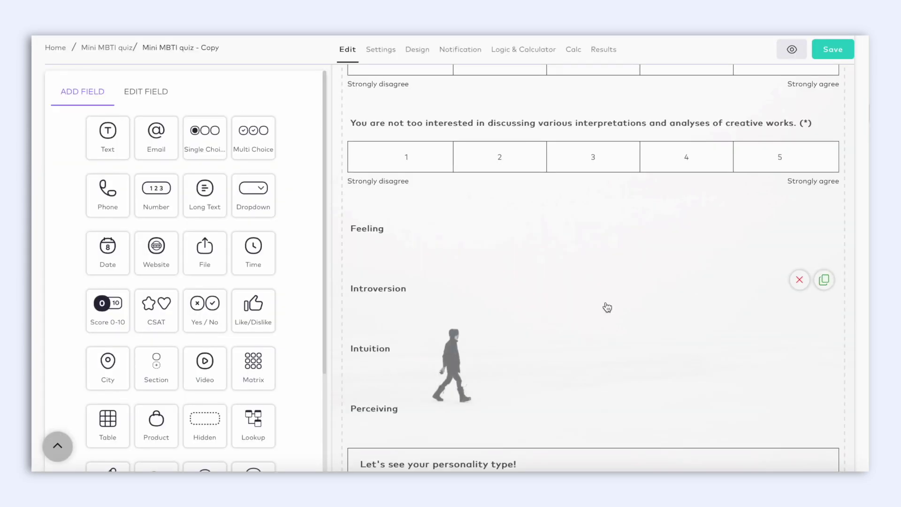
Step: Inspect the Mini MBTI Introversion and Feeling variables, then preview the Area calculator's Circle Area page
click(607, 307)
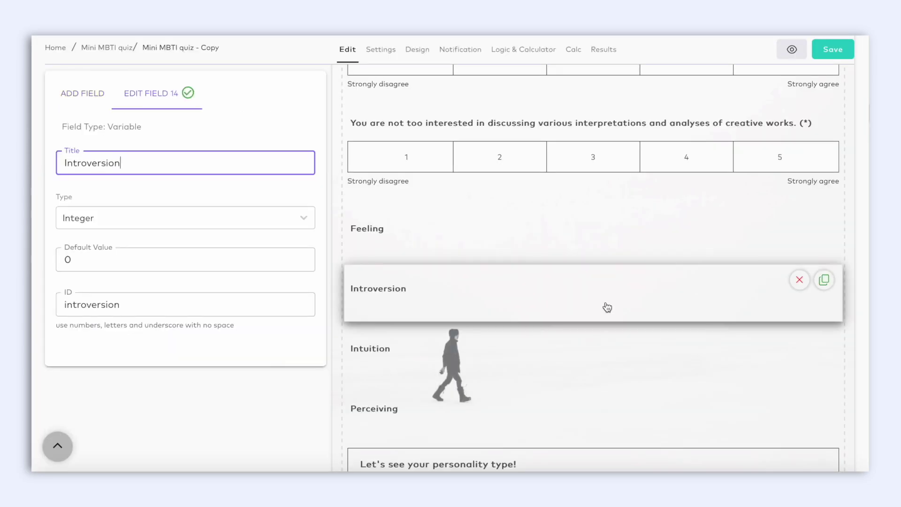
click(409, 239)
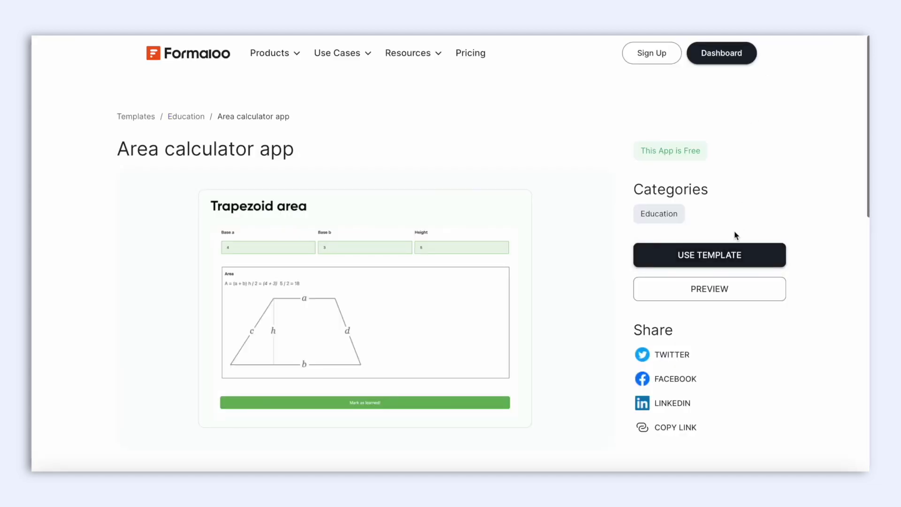
click(713, 288)
click(114, 227)
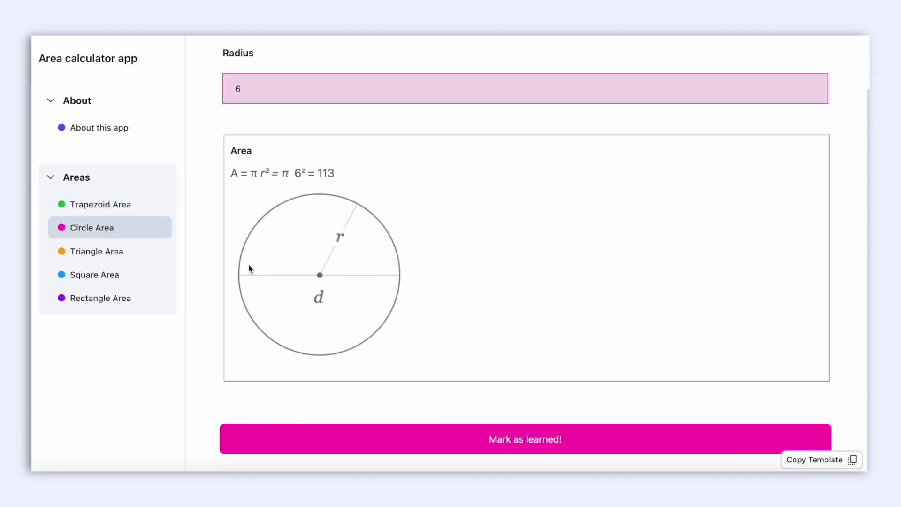